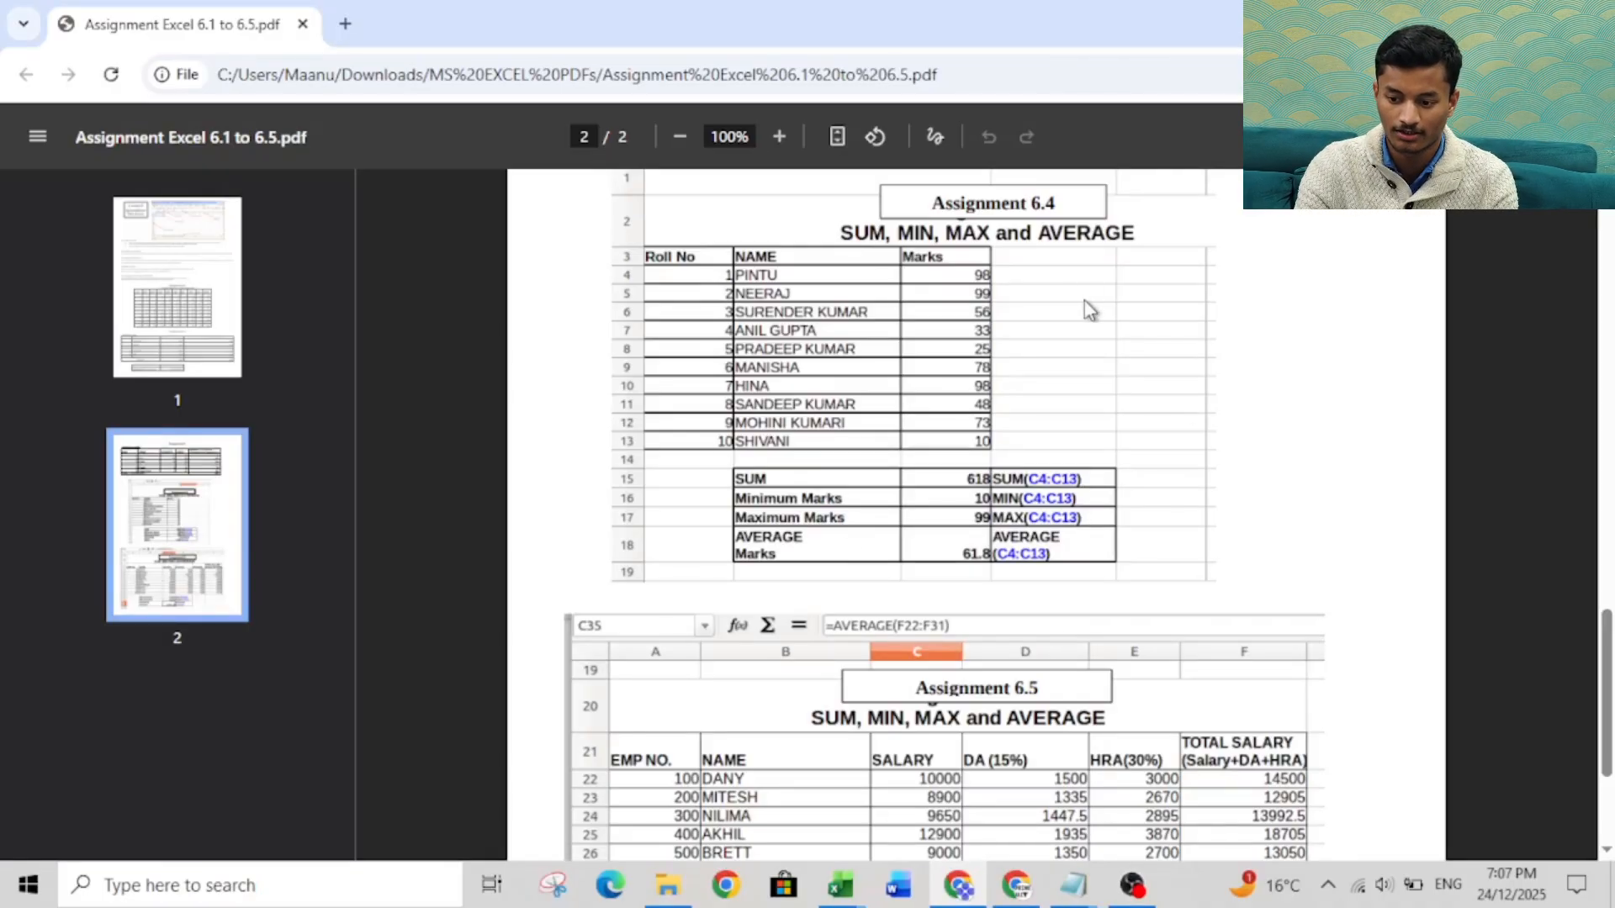
Hide the page thumbnails of the assignment PDF and switch to the Marksheet workbook in Excel.
left_click(39, 140)
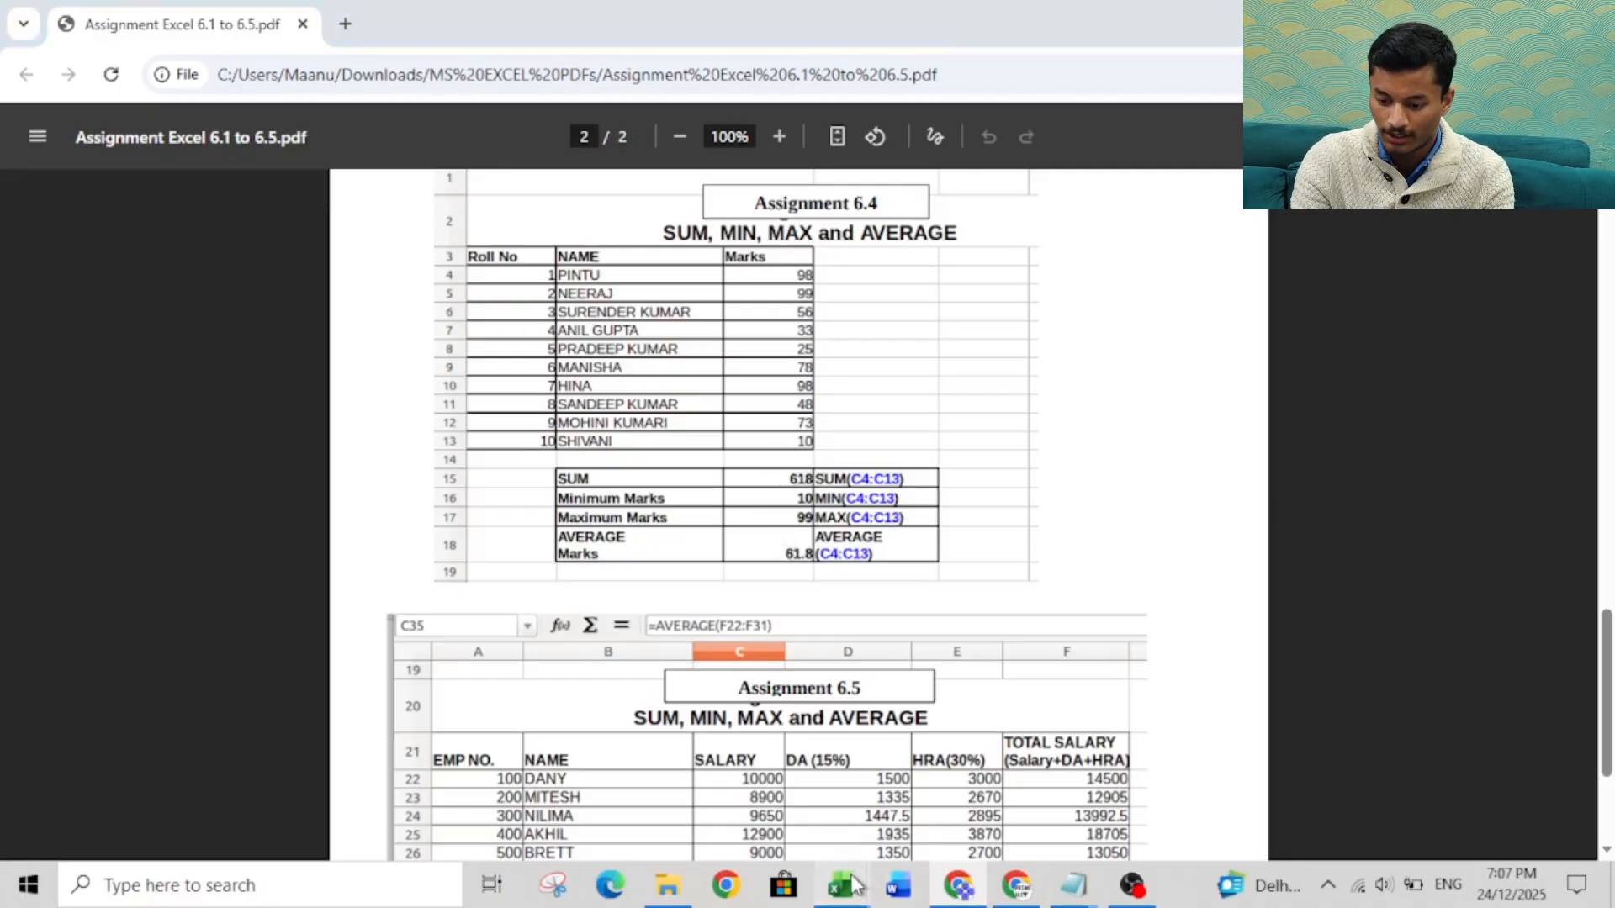
mouse_move(852, 881)
left_click(770, 804)
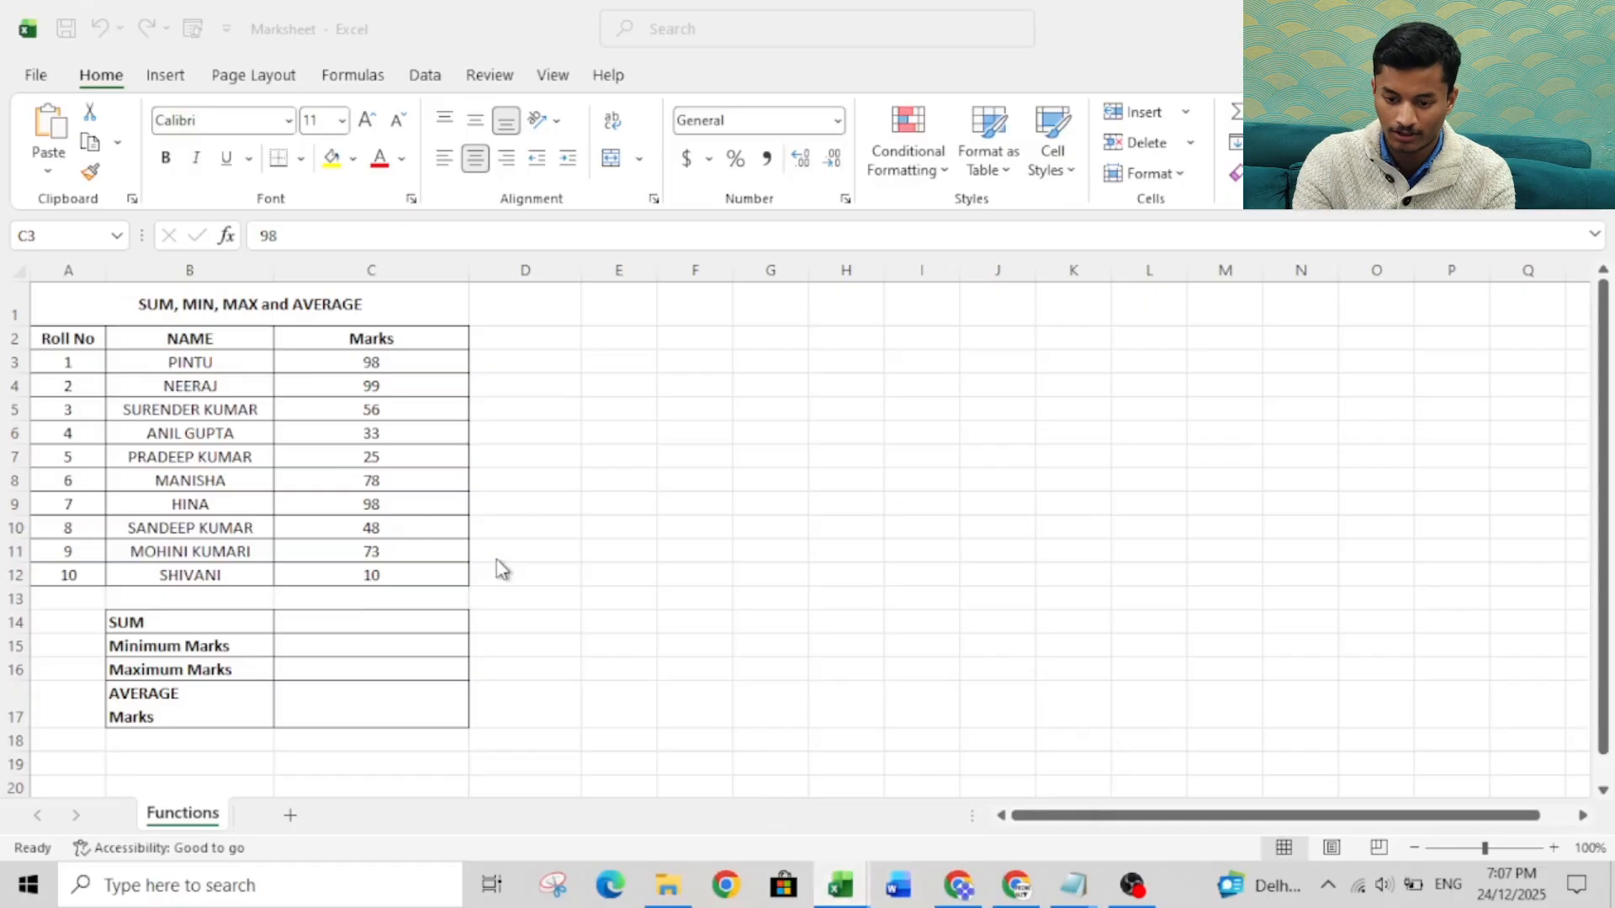
Examine the marksheet table, going over its roll number, name and marks columns.
left_click(74, 324)
left_click_drag(73, 324, 96, 520)
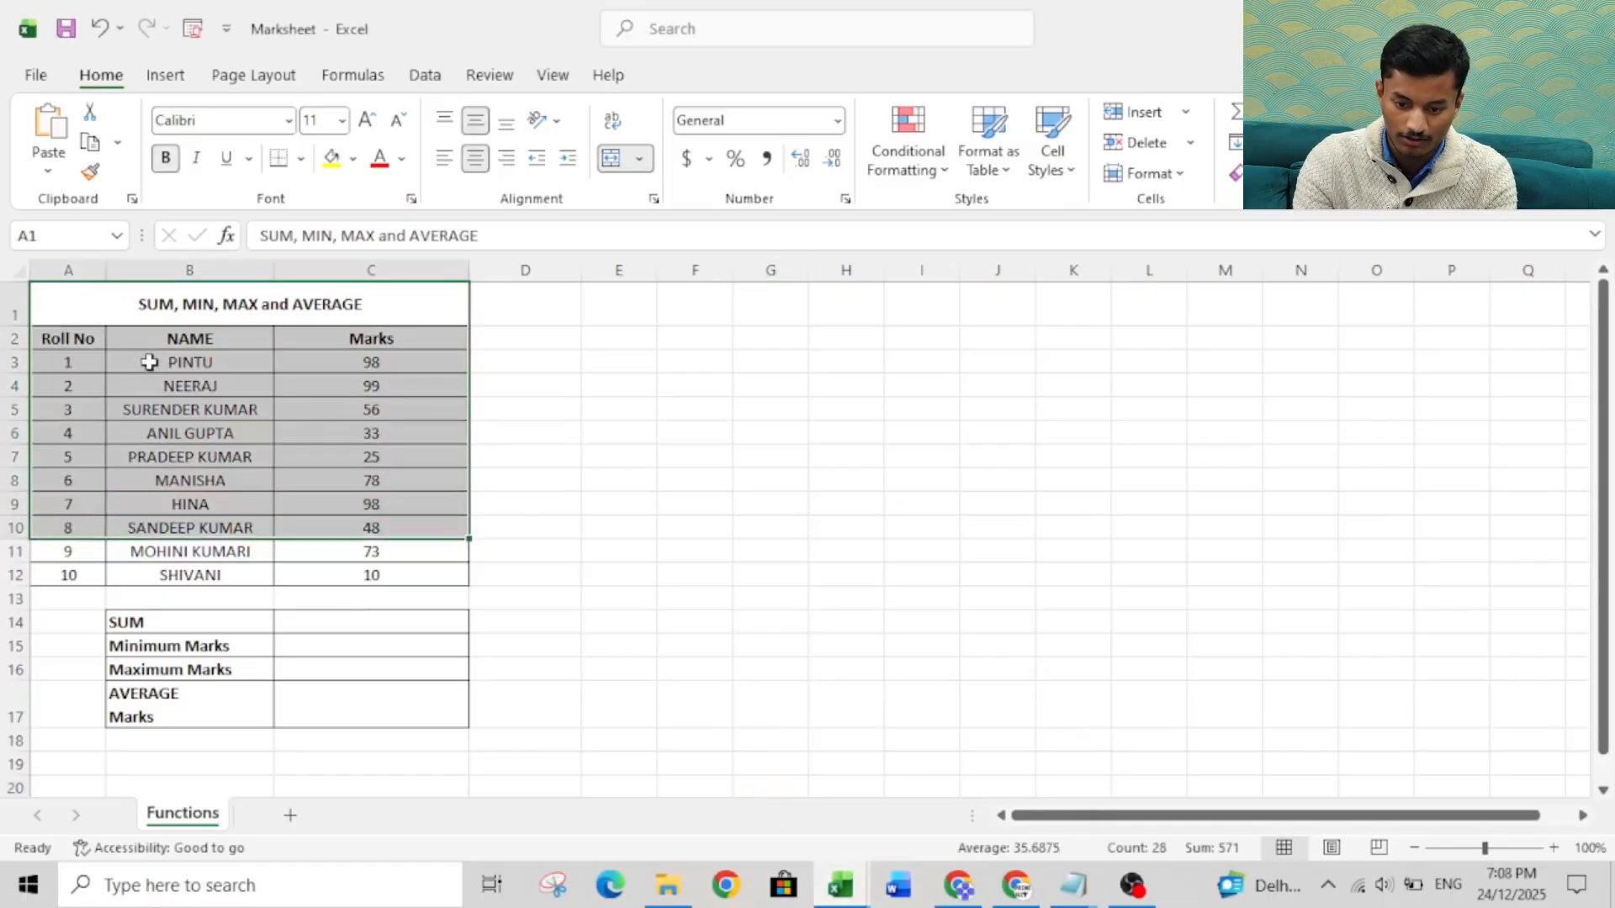
left_click_drag(149, 364, 152, 472)
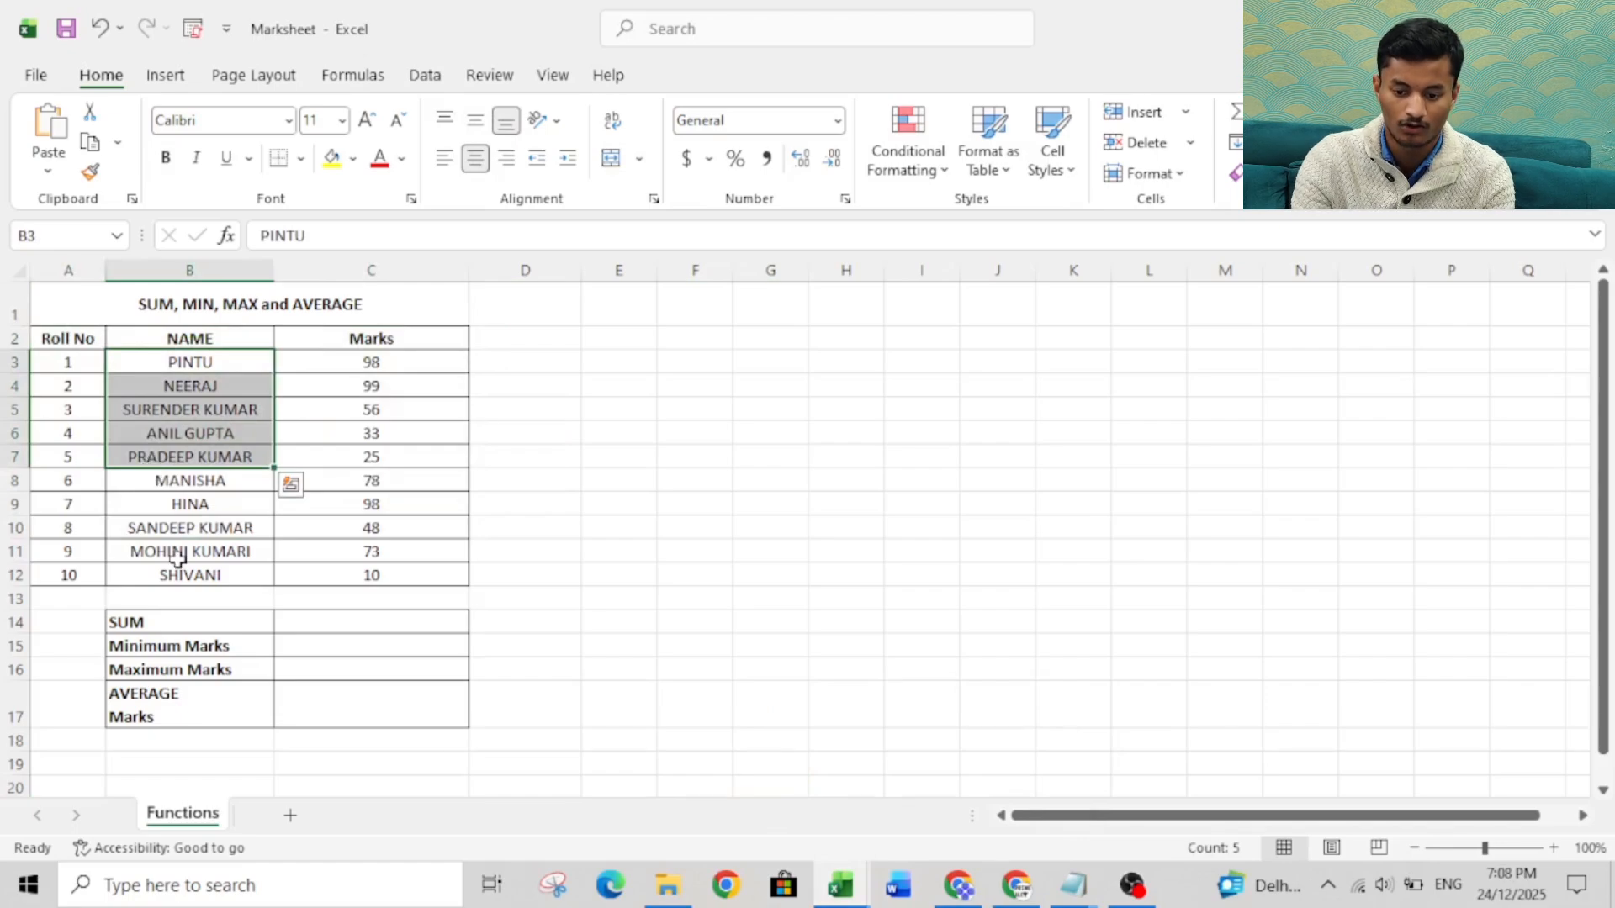
left_click_drag(310, 342, 342, 580)
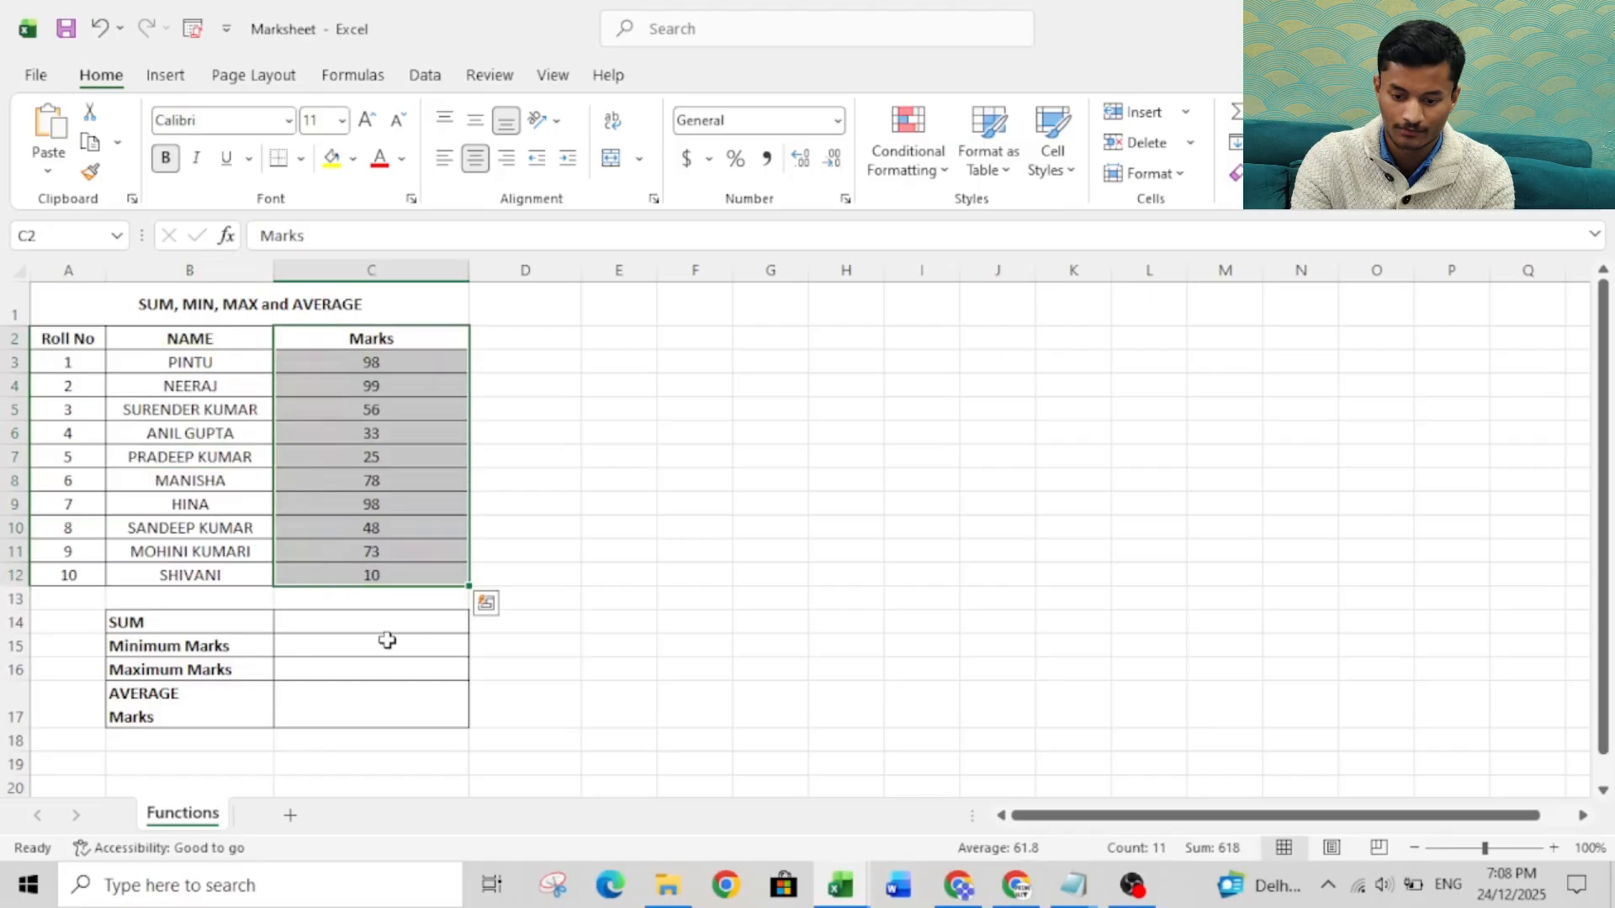
left_click(373, 607)
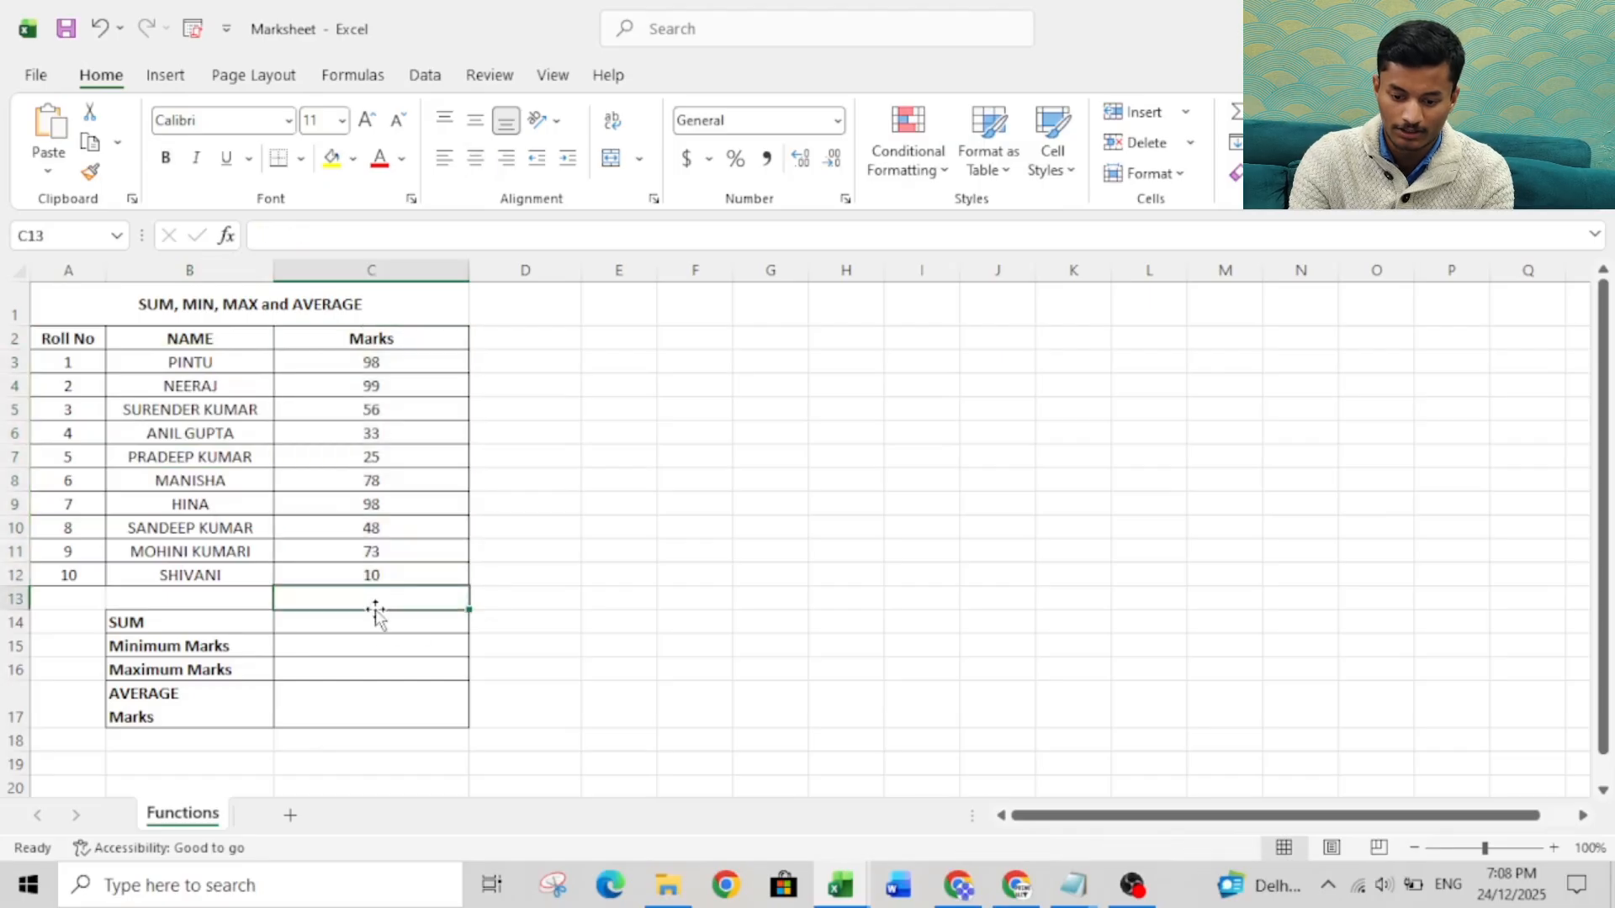
left_click(312, 620)
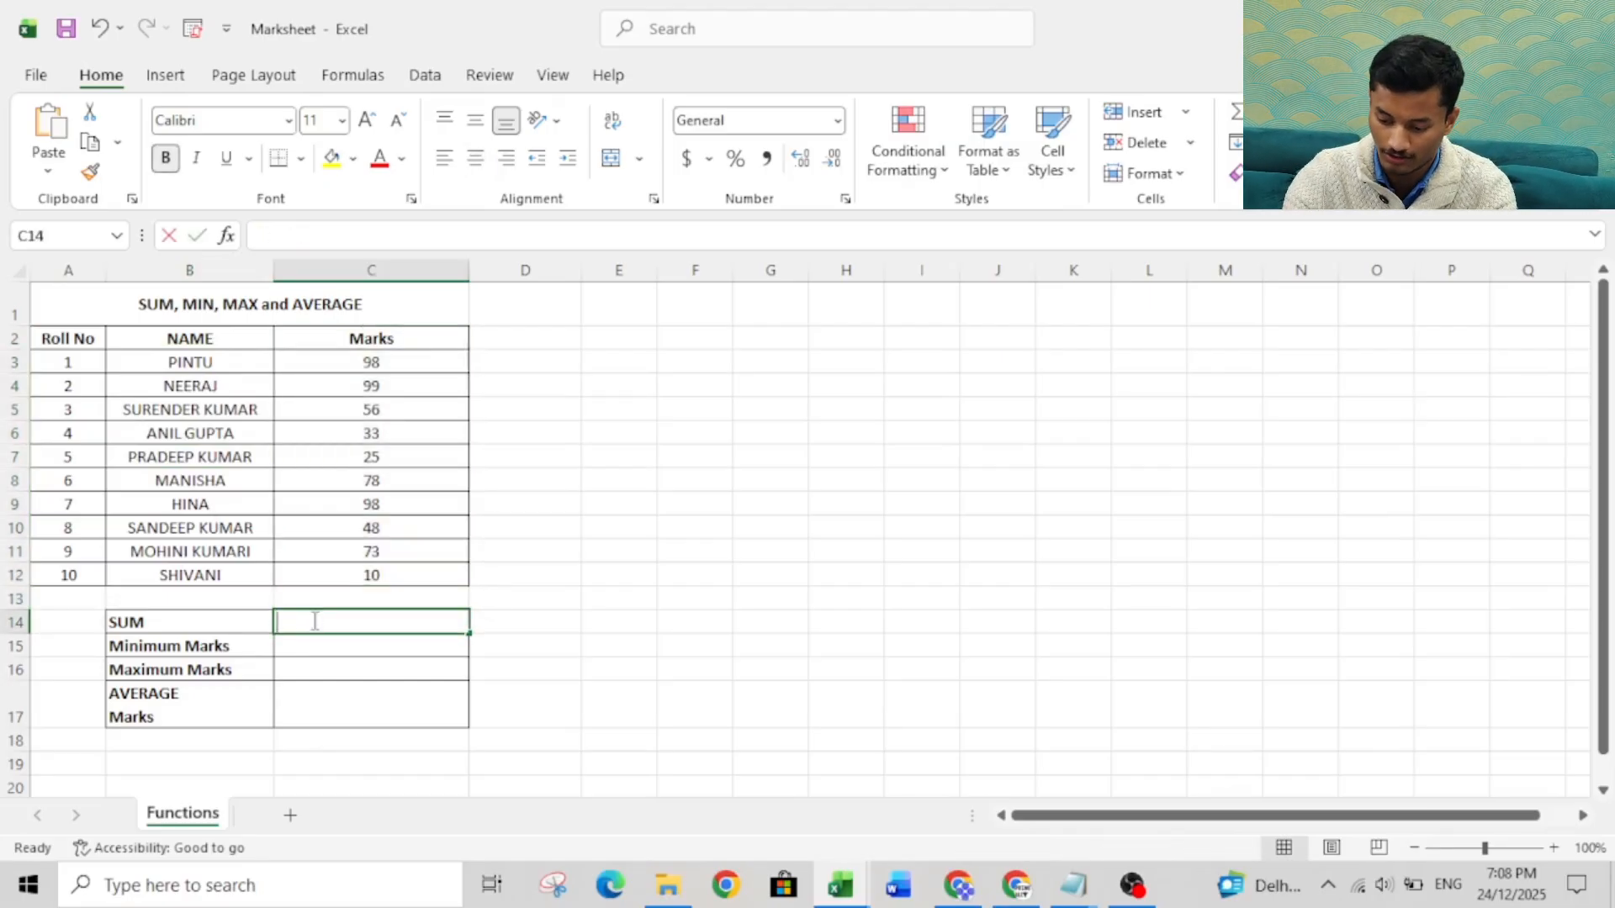
type("=sum")
key("Tab")
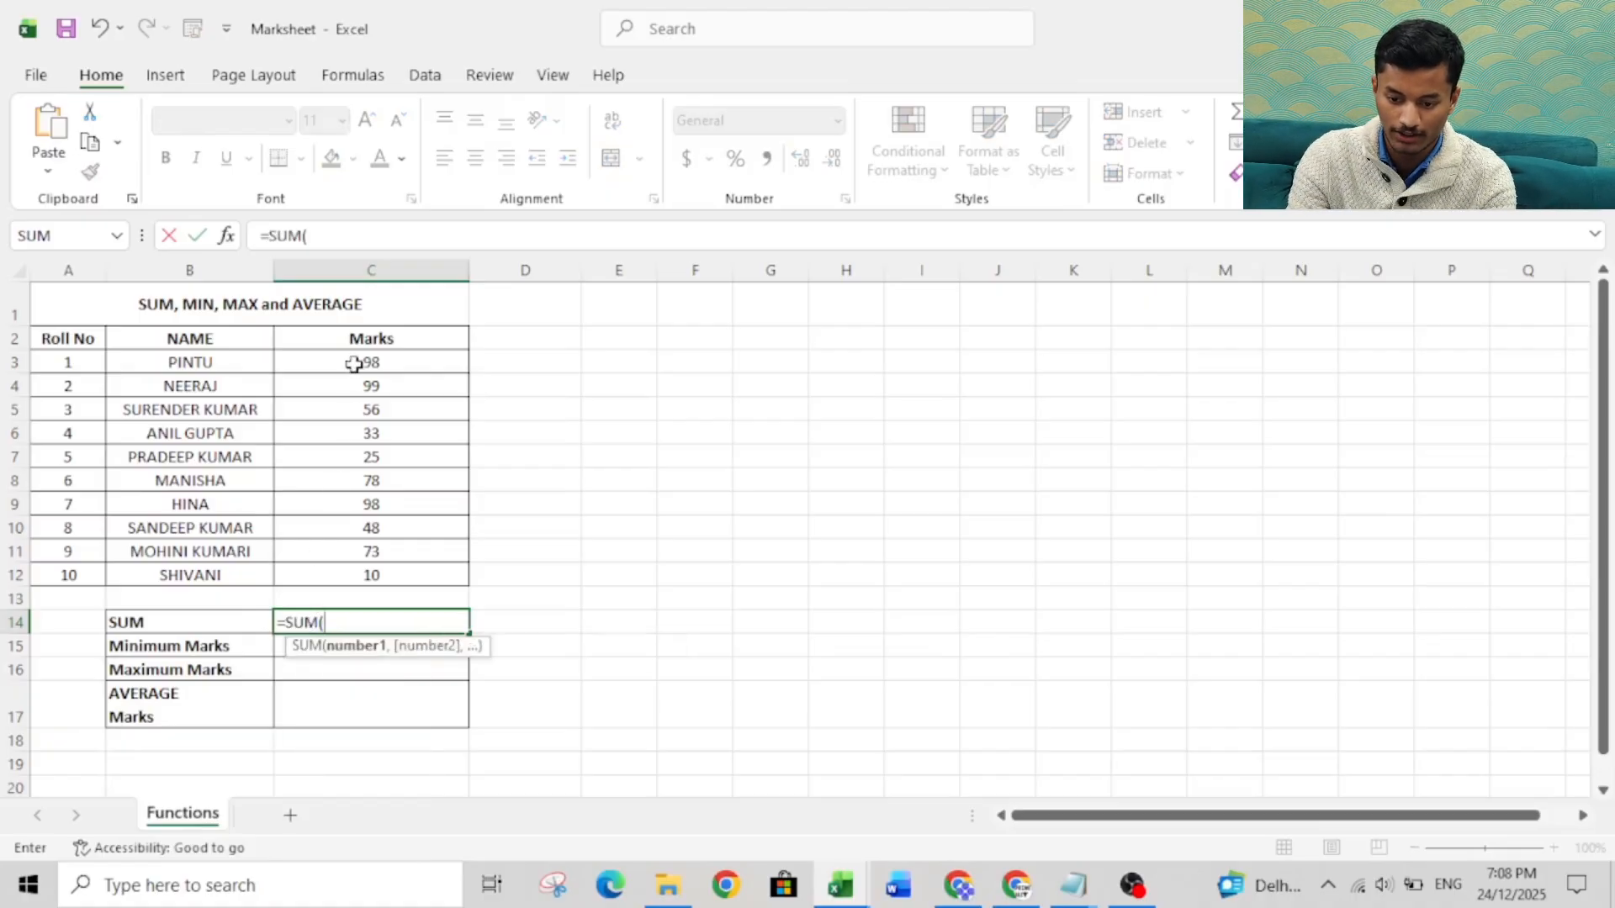
left_click(354, 360)
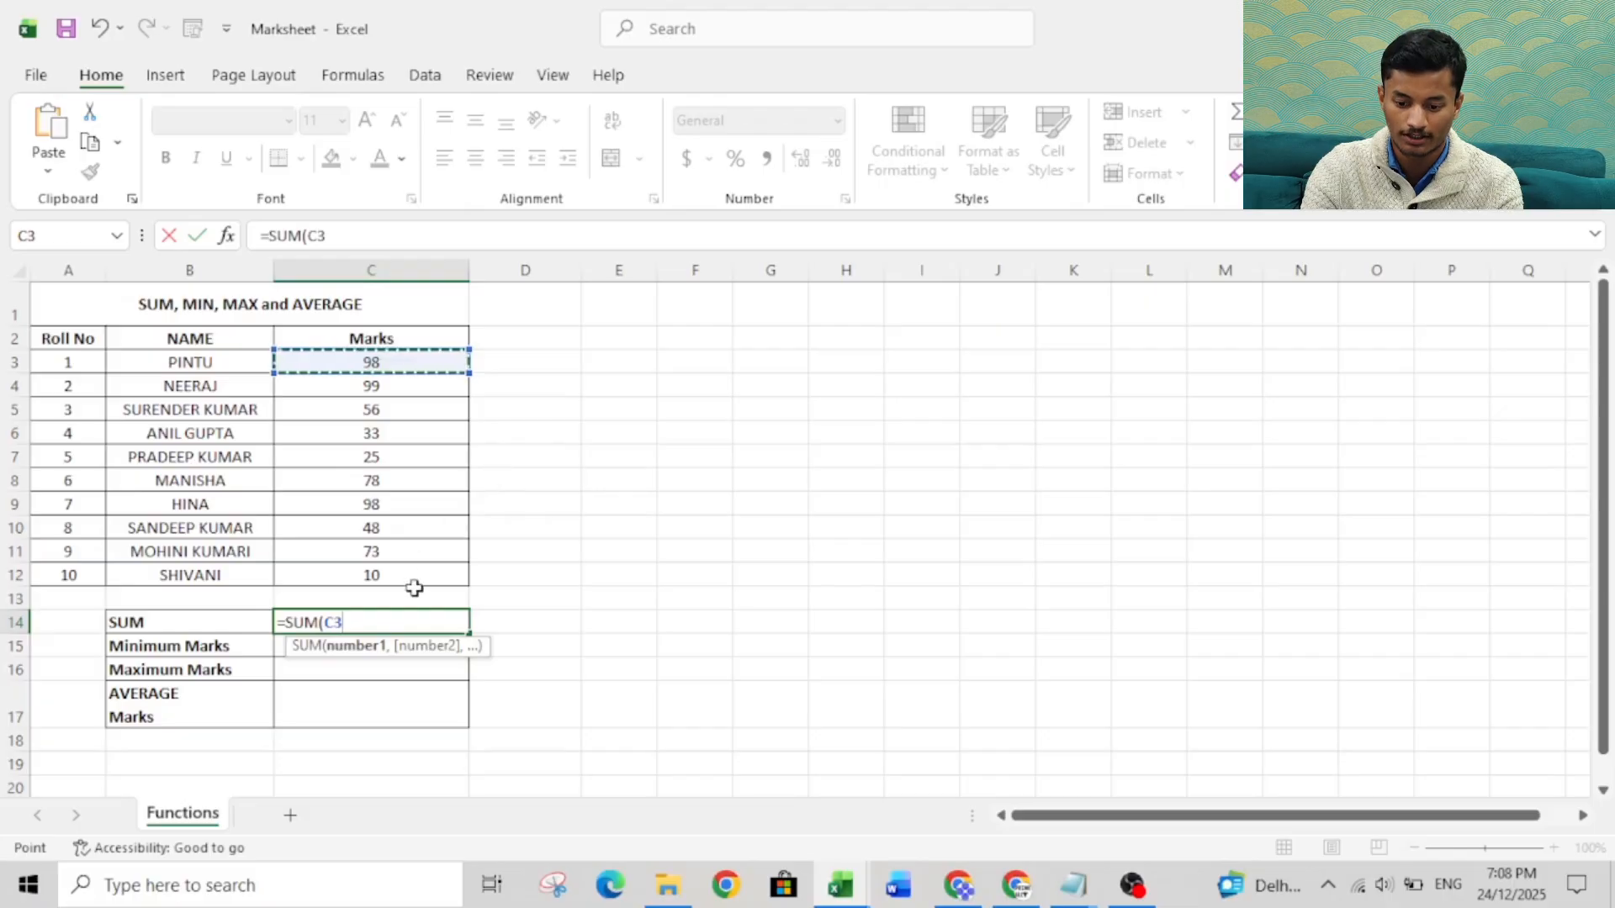
key("BackSpace")
key("BackSpace")
key("BackSpace")
key("BackSpace")
key("BackSpace")
key("BackSpace")
key("BackSpace")
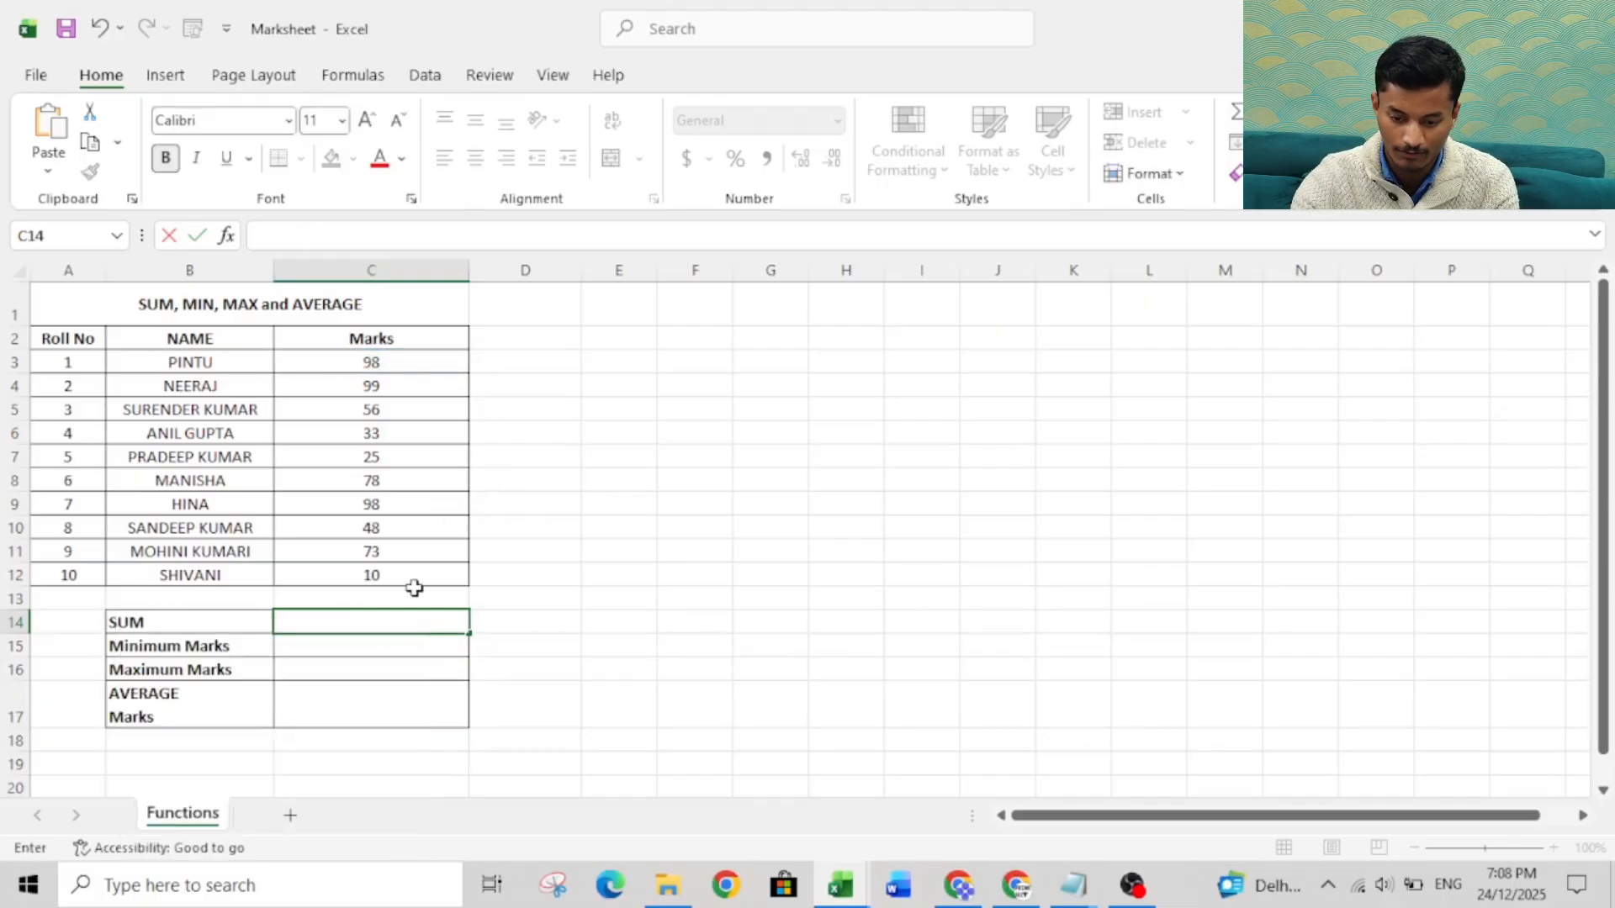
Total the marks of all ten students in the SUM result cell C14 with the formula =SUM(C3:C12).
type("=")
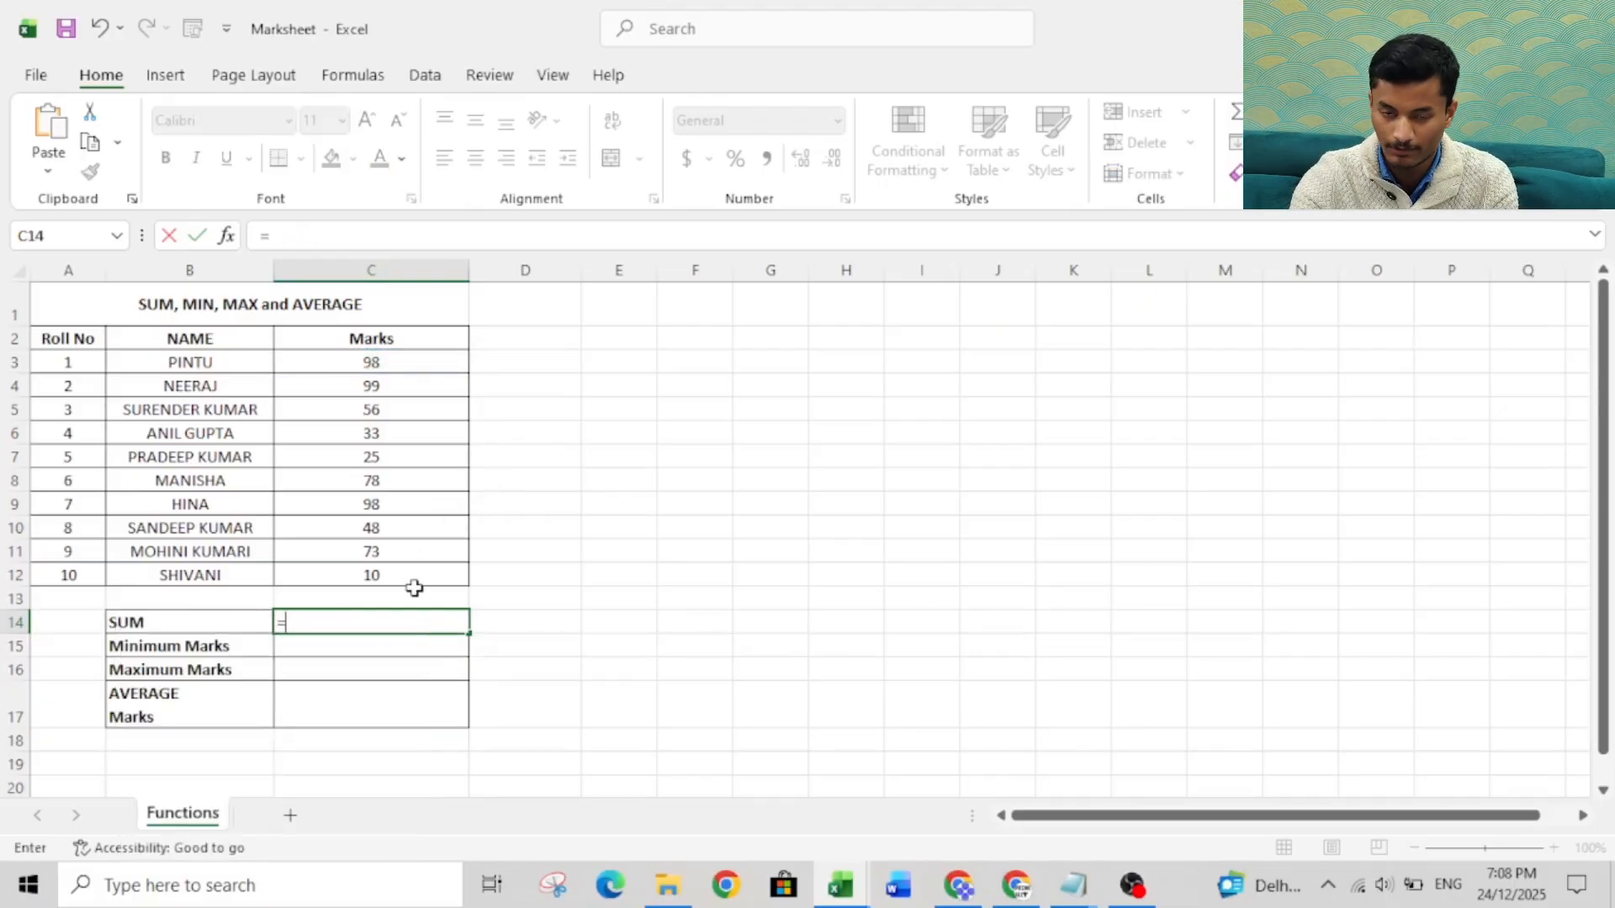
type("sum")
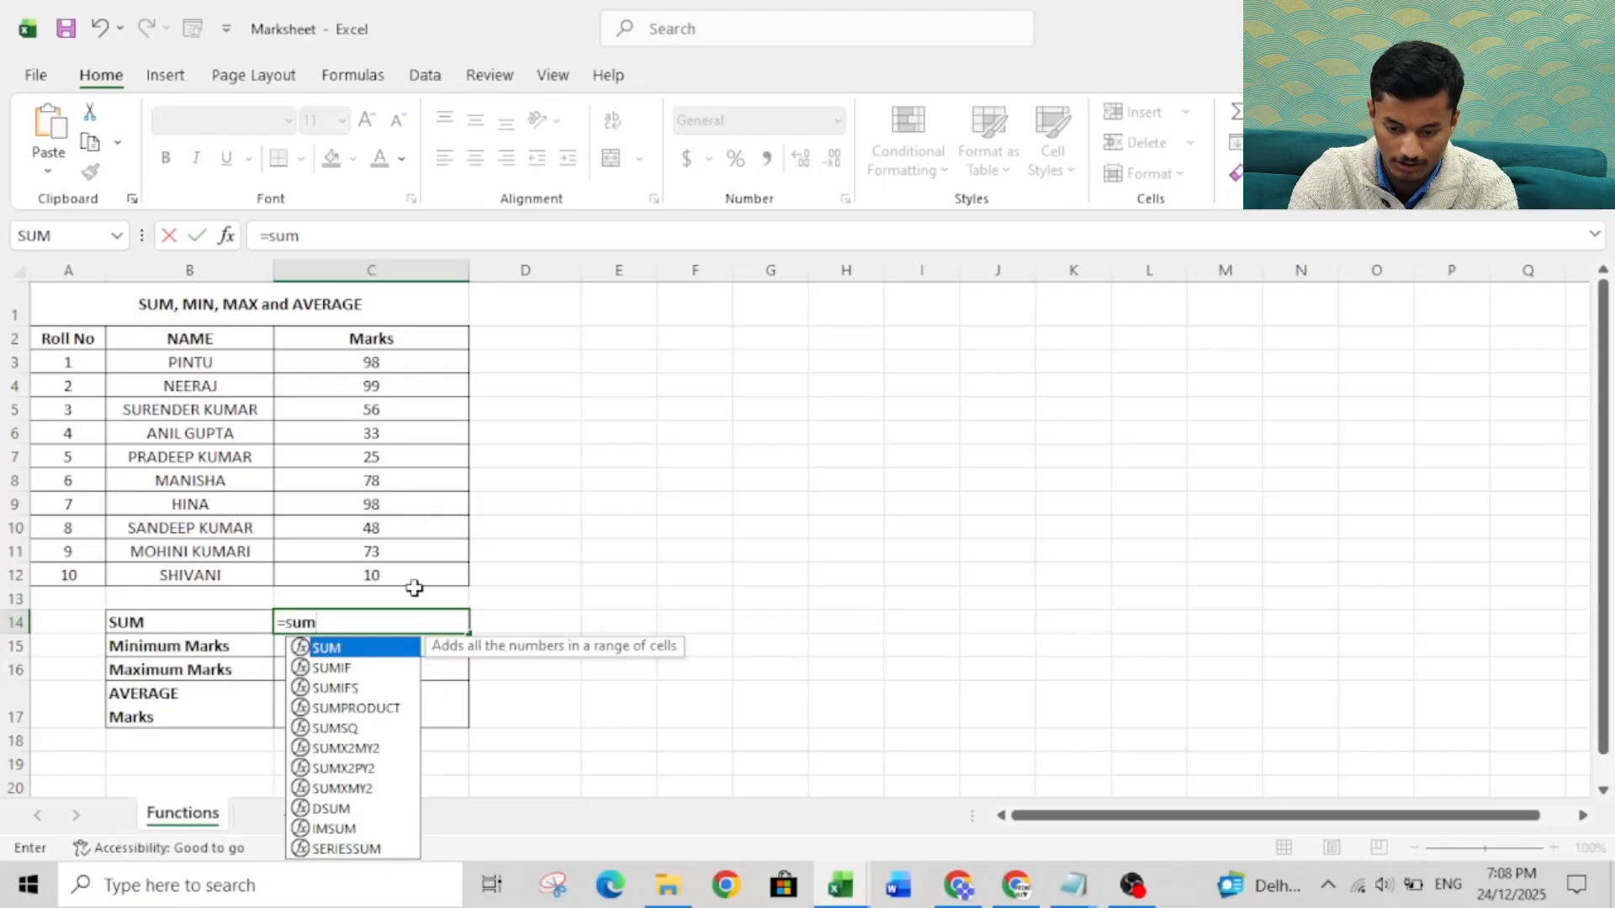
key("Tab")
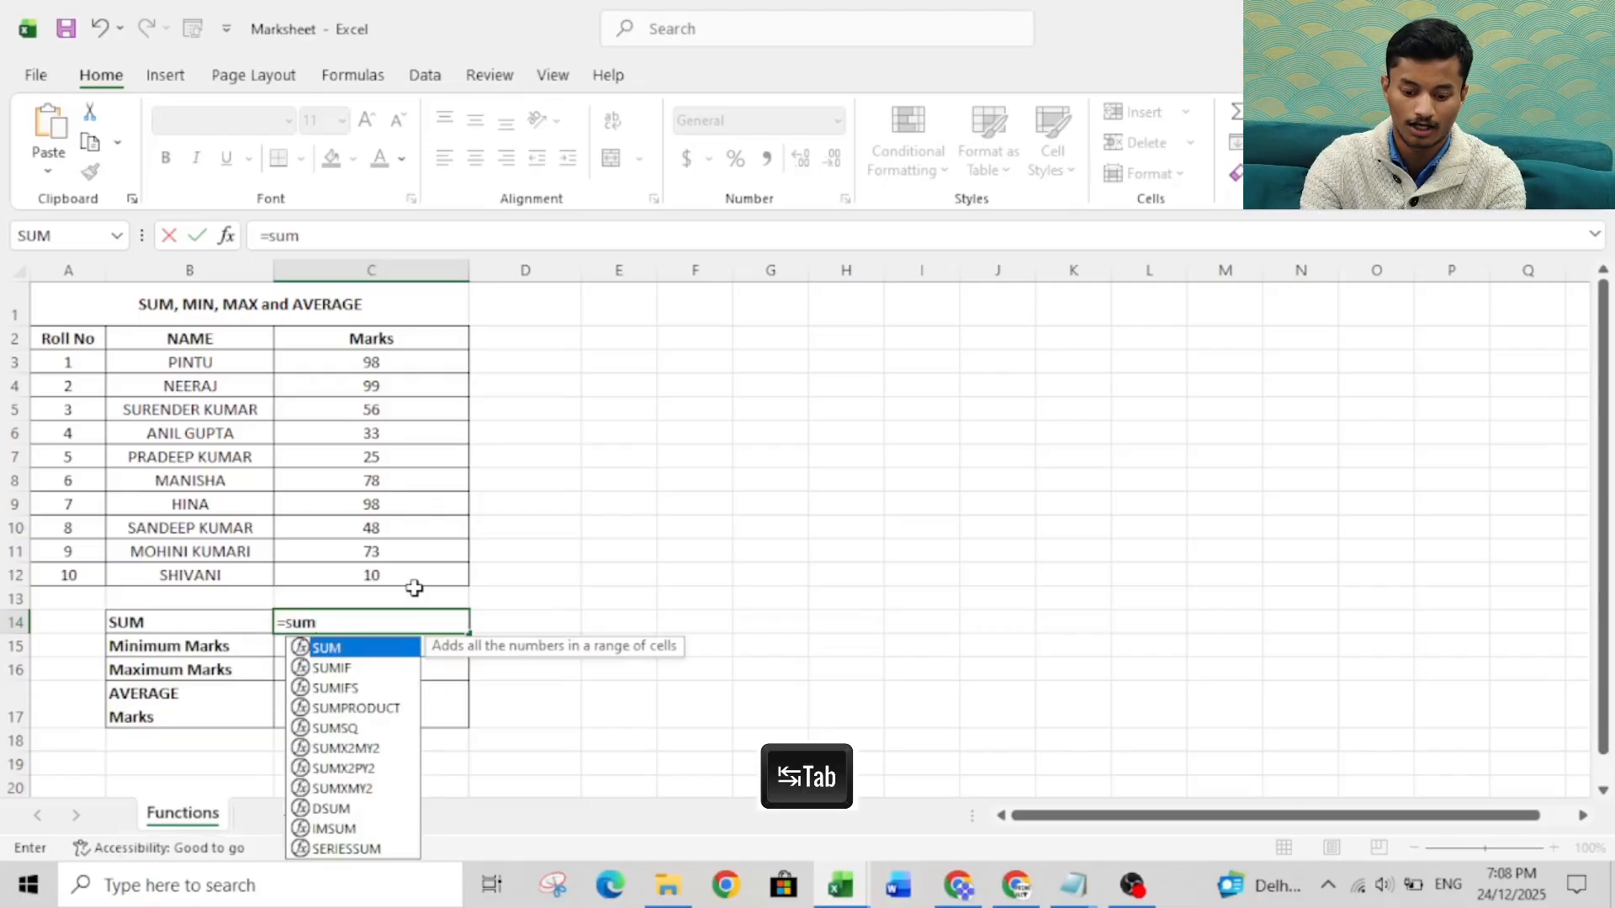
key("Tab")
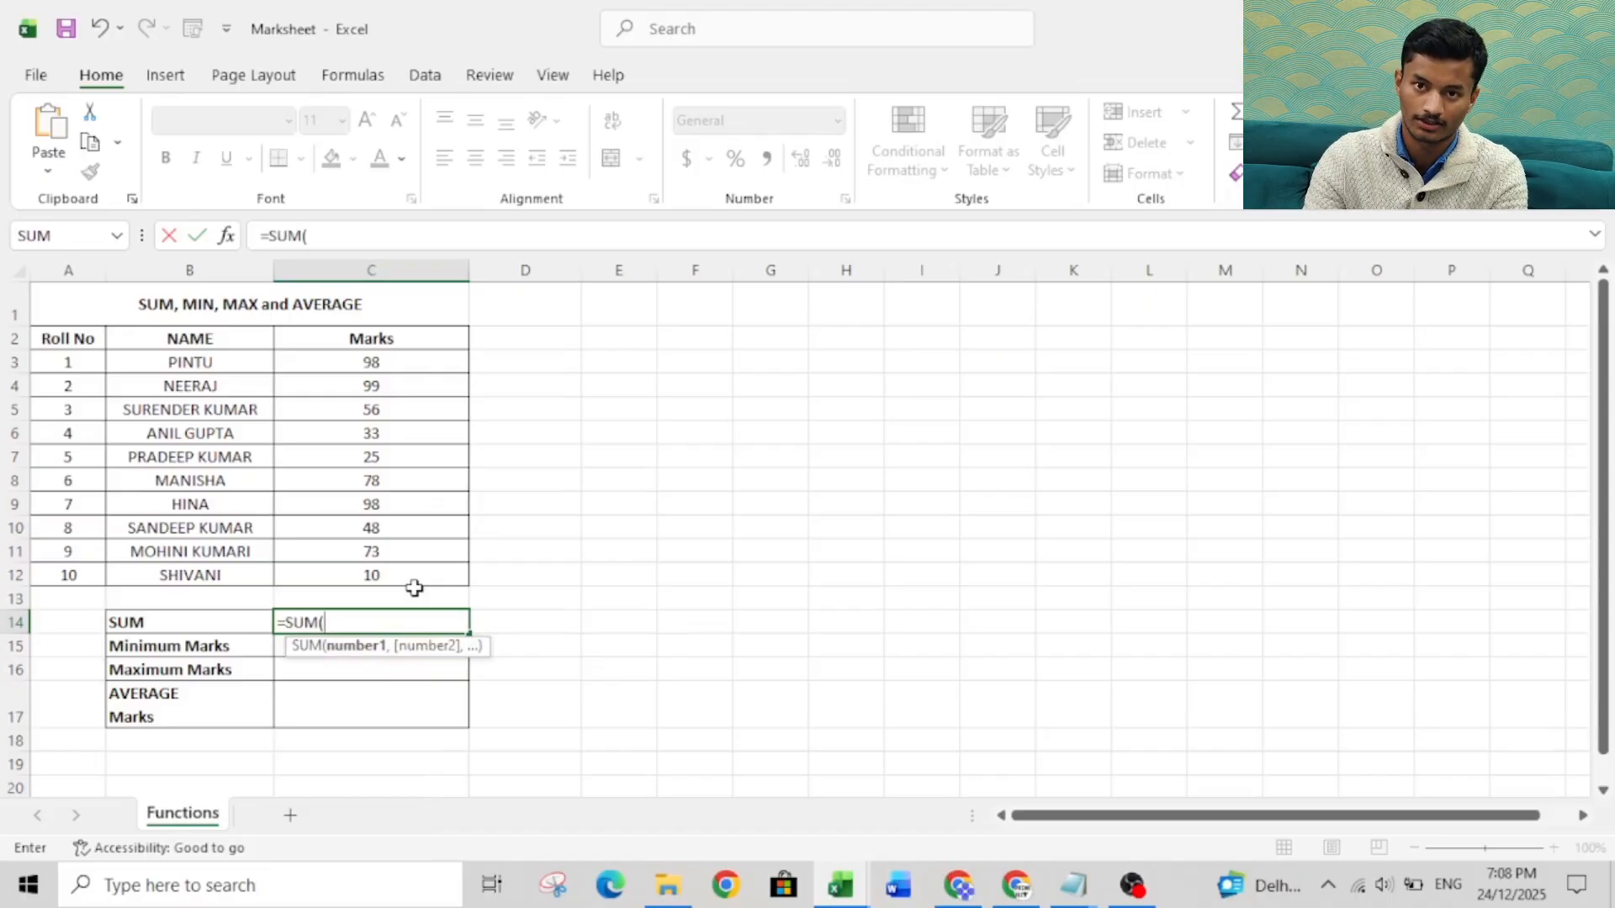
left_click(415, 592)
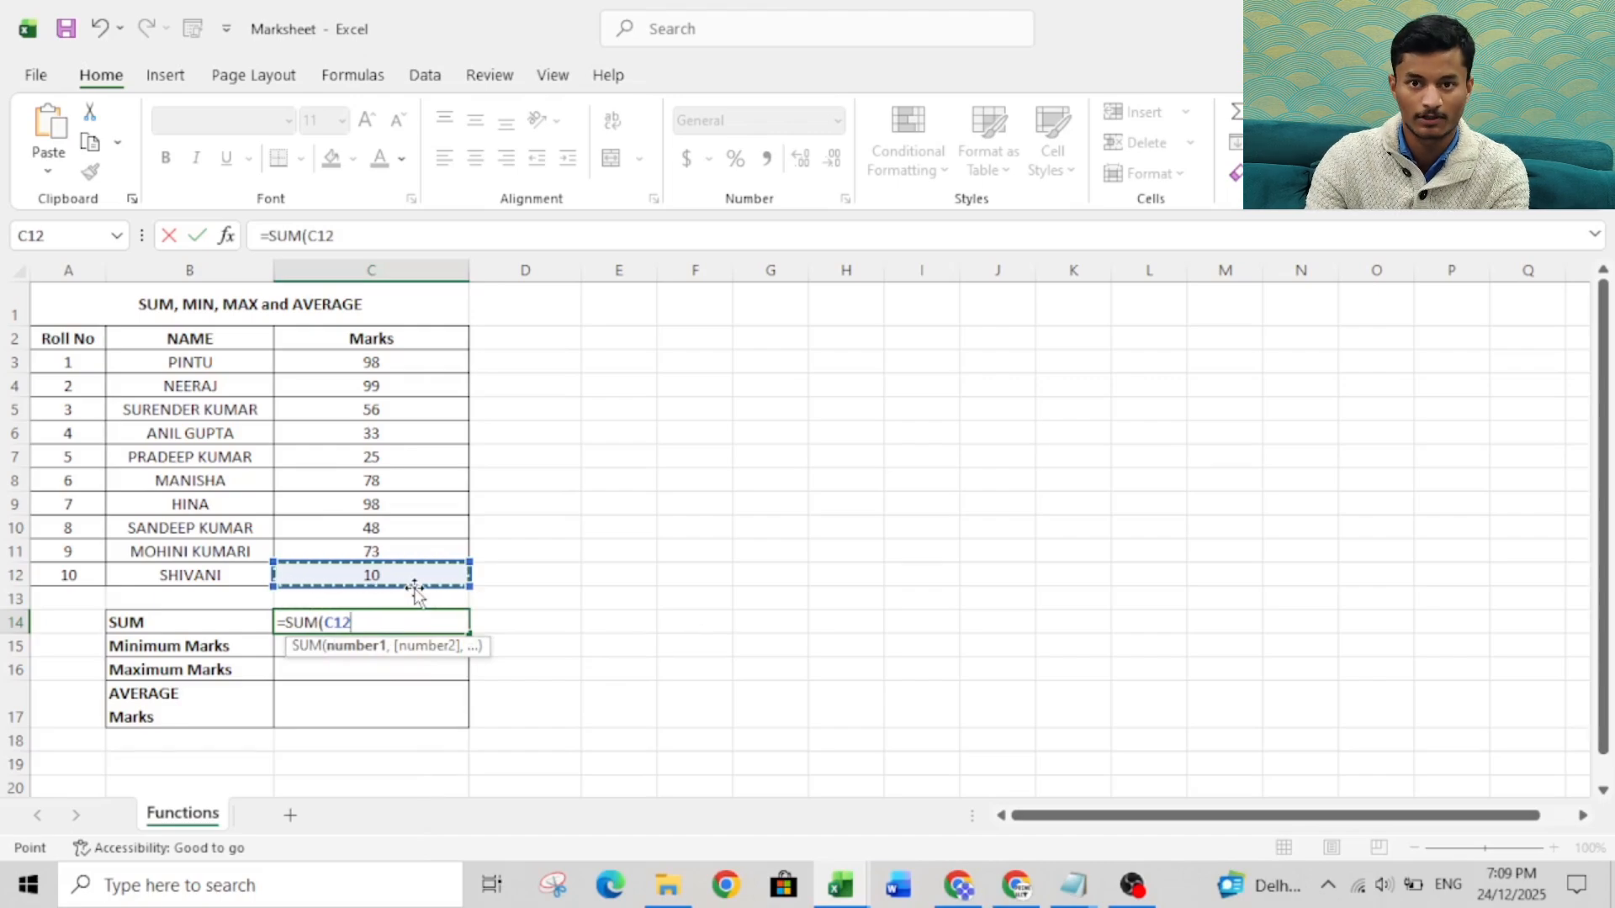
key("shift")
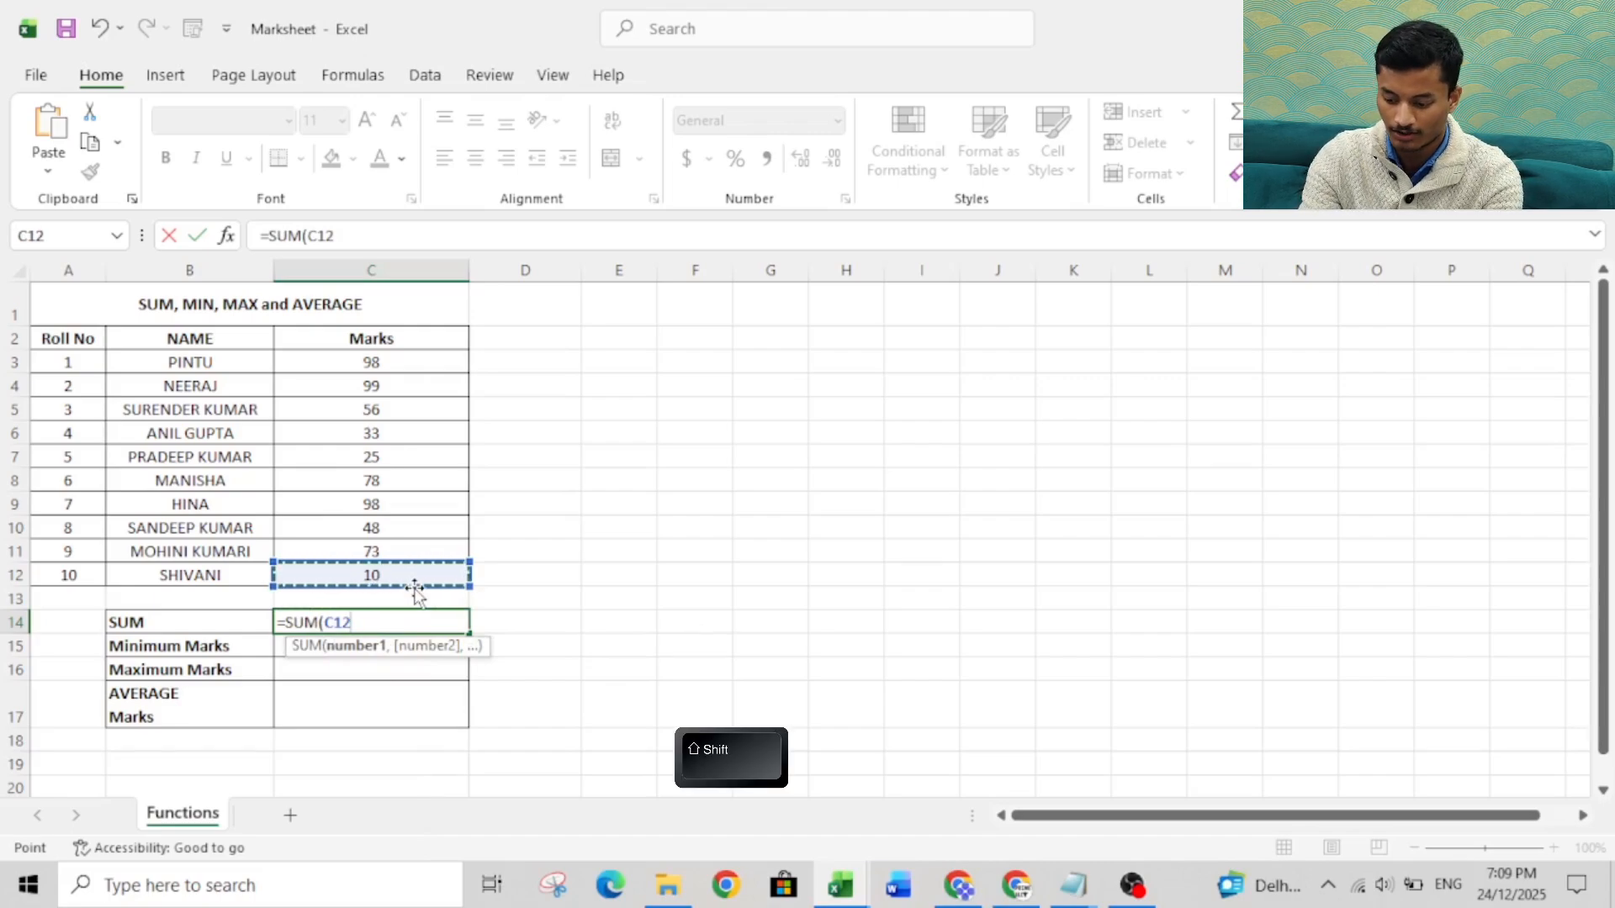
key("shift+Up")
key("shift+Up")
key("shift+Up")
key("shift+Up")
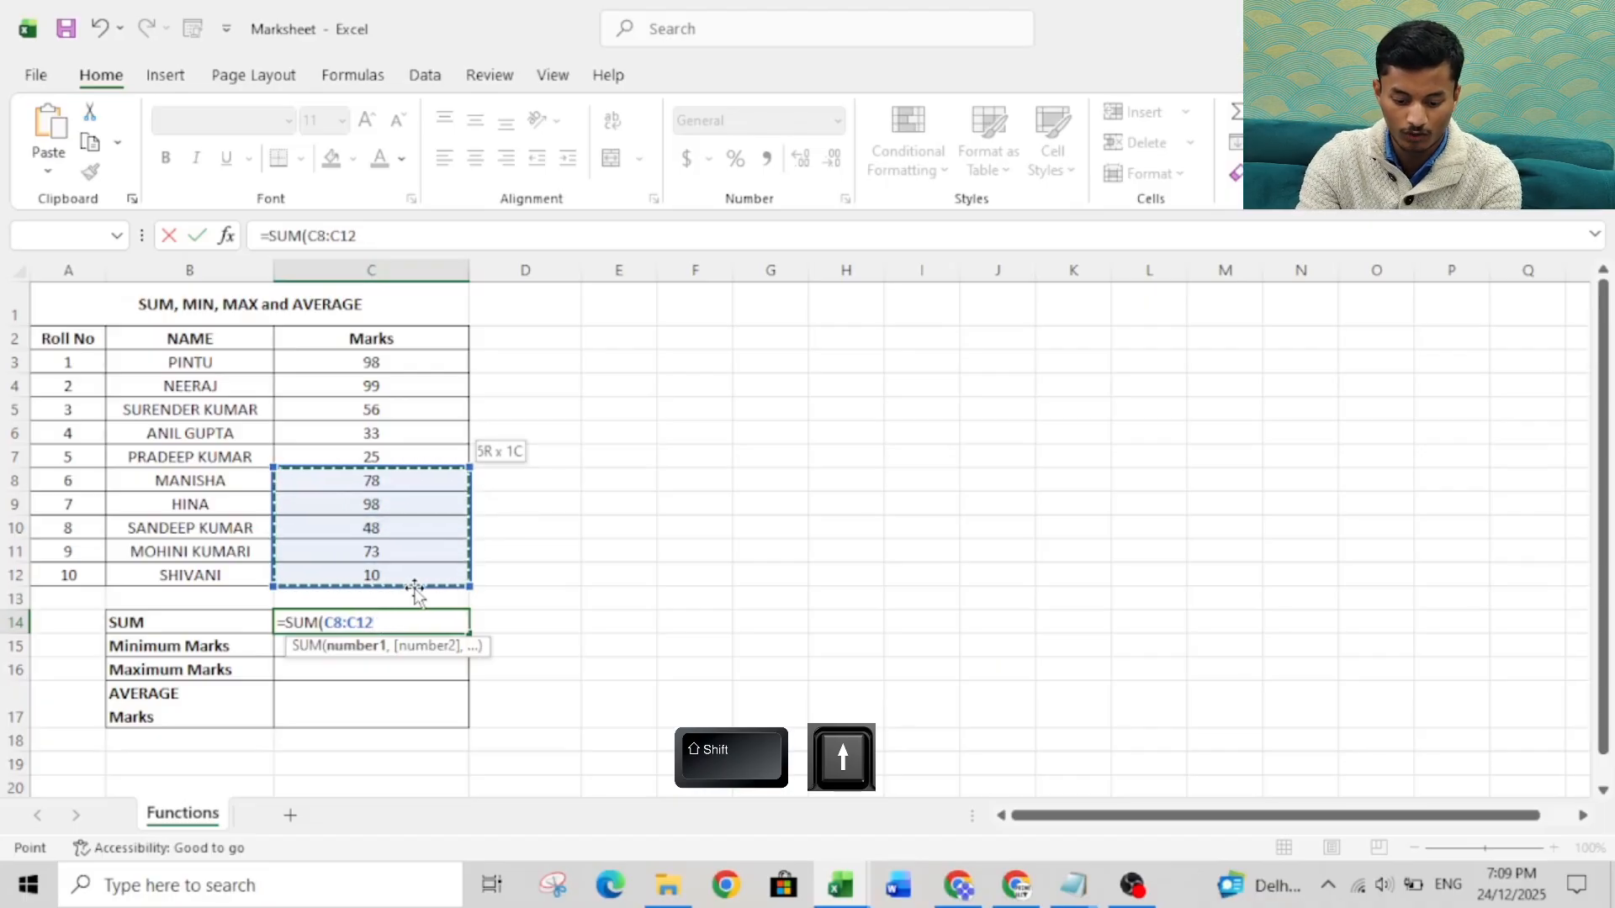
key("ctrl")
key("ctrl+shift+Up")
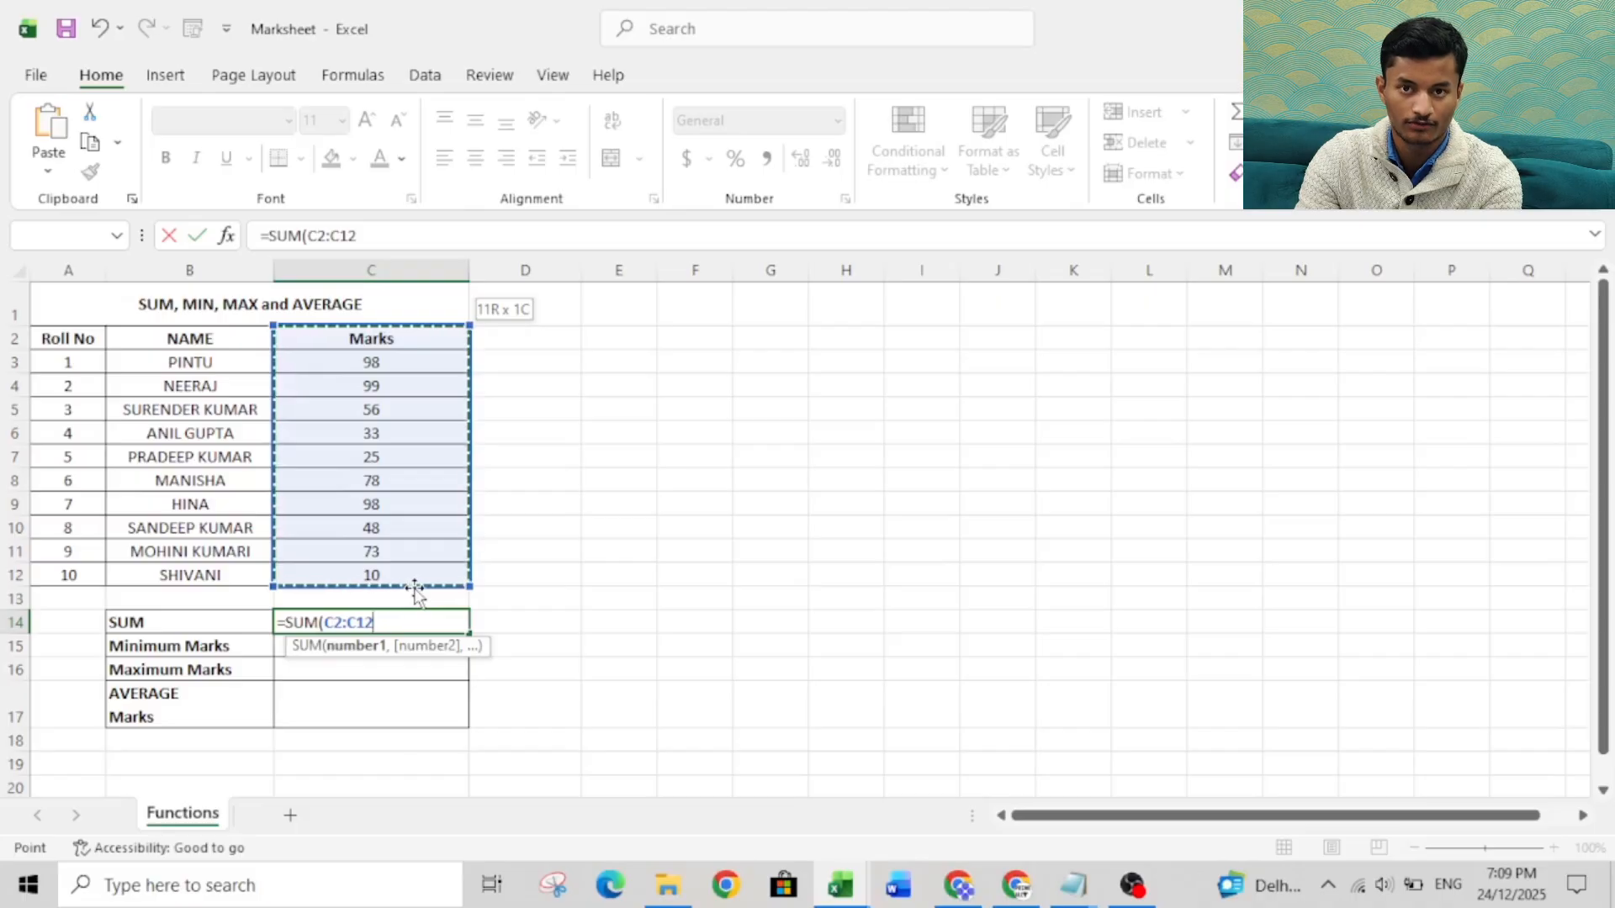
key("shift+Down")
key("shift+Down")
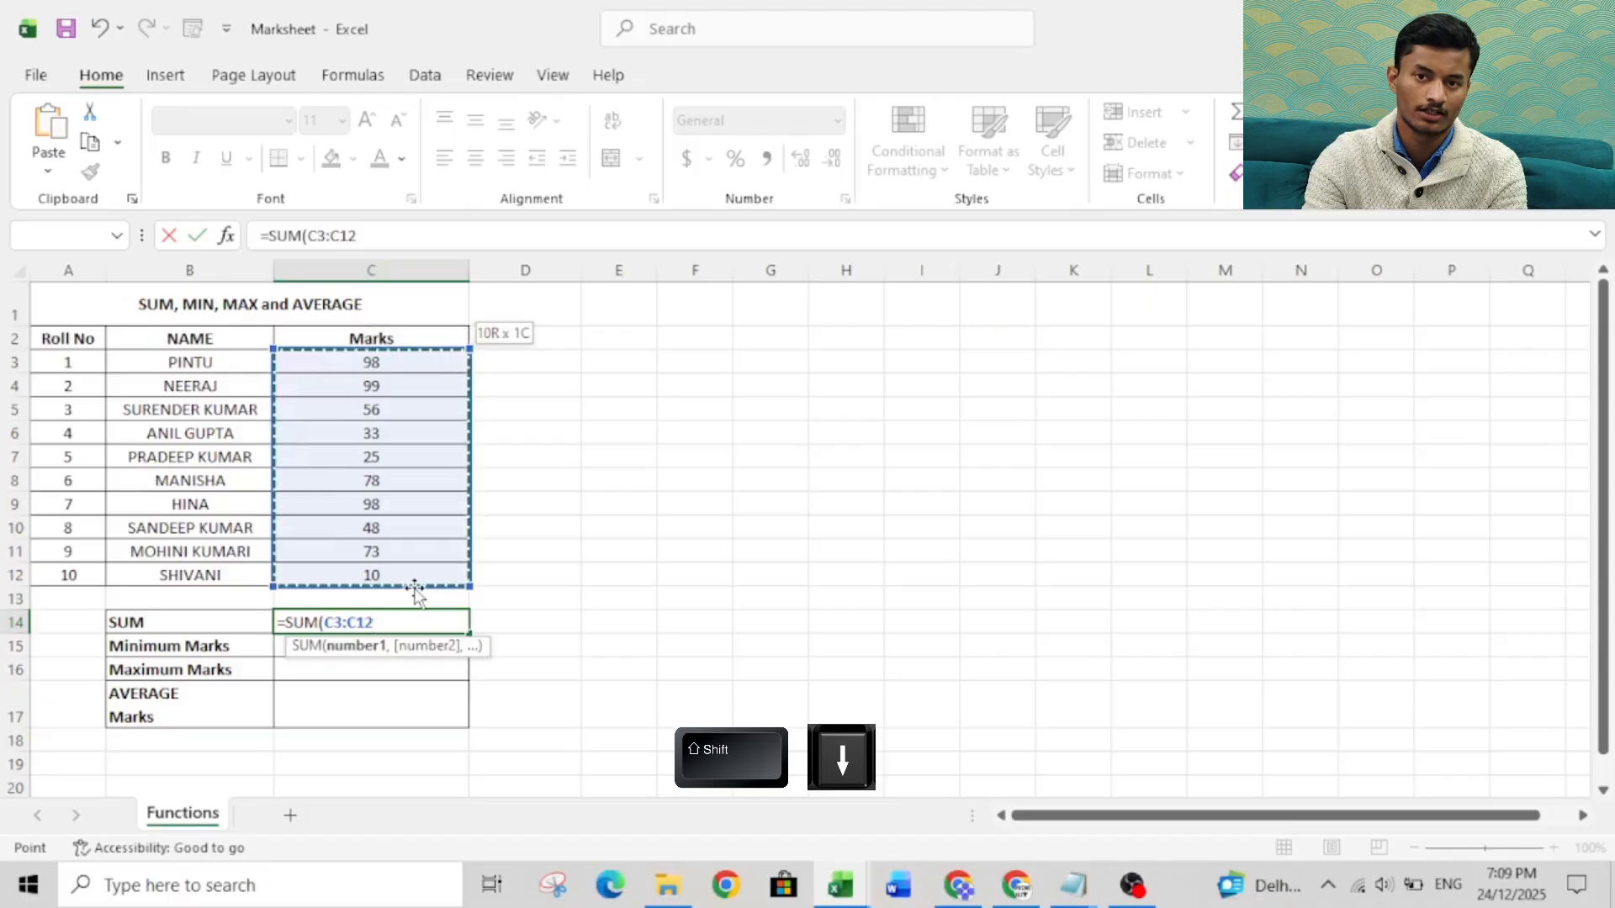
key("Return")
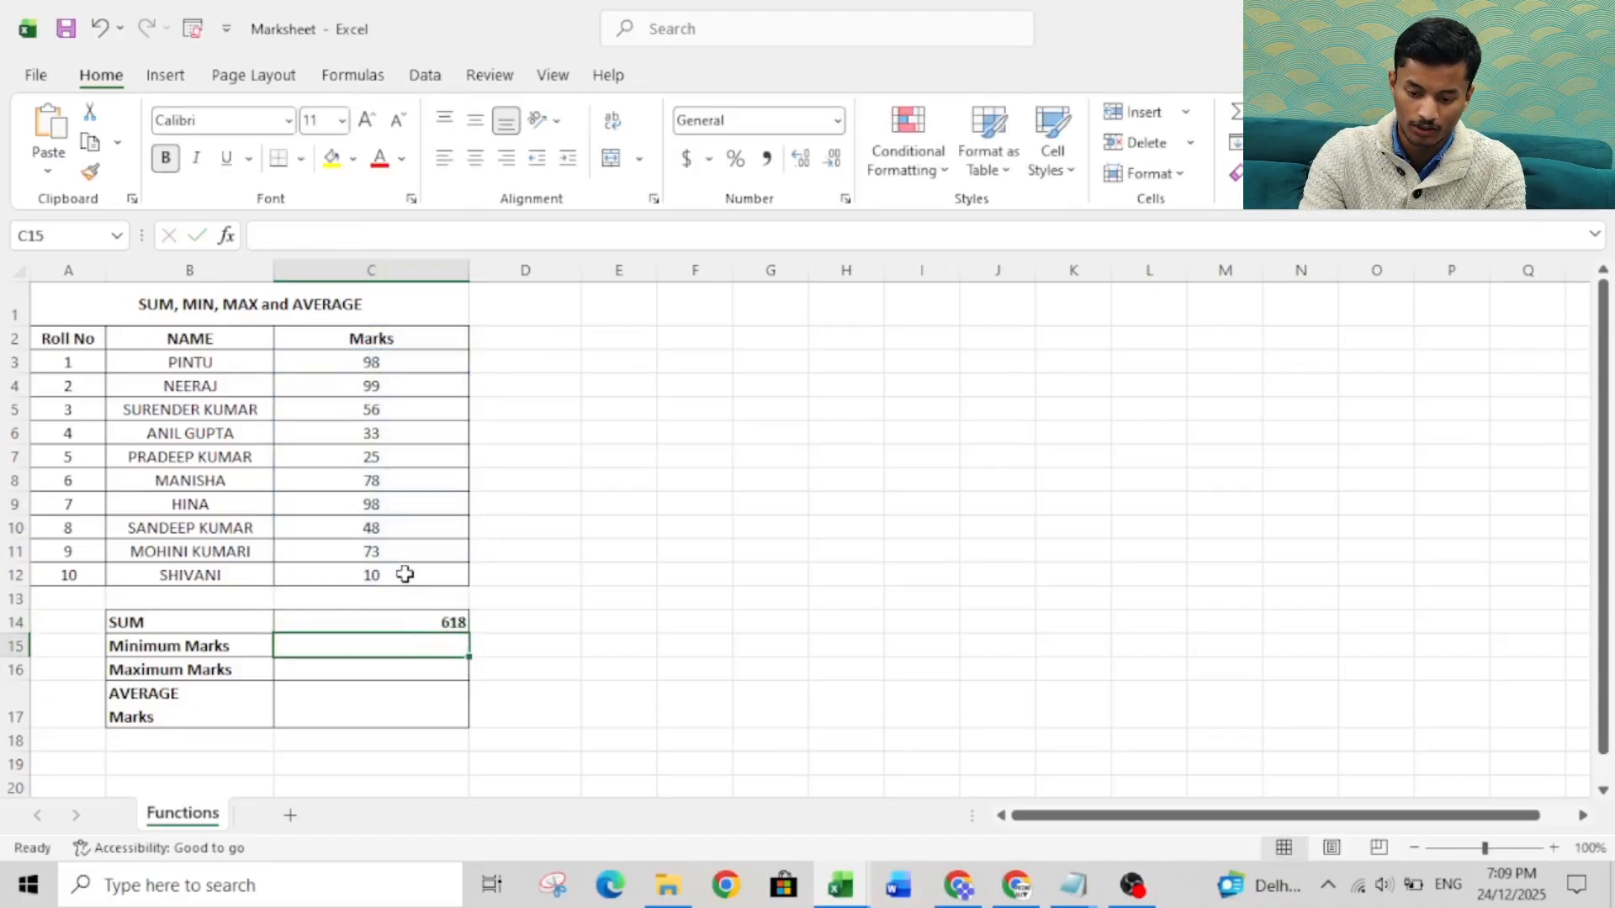
Change the marks of roll number 5 in cell C7 to 50.
left_click(388, 456)
type("50")
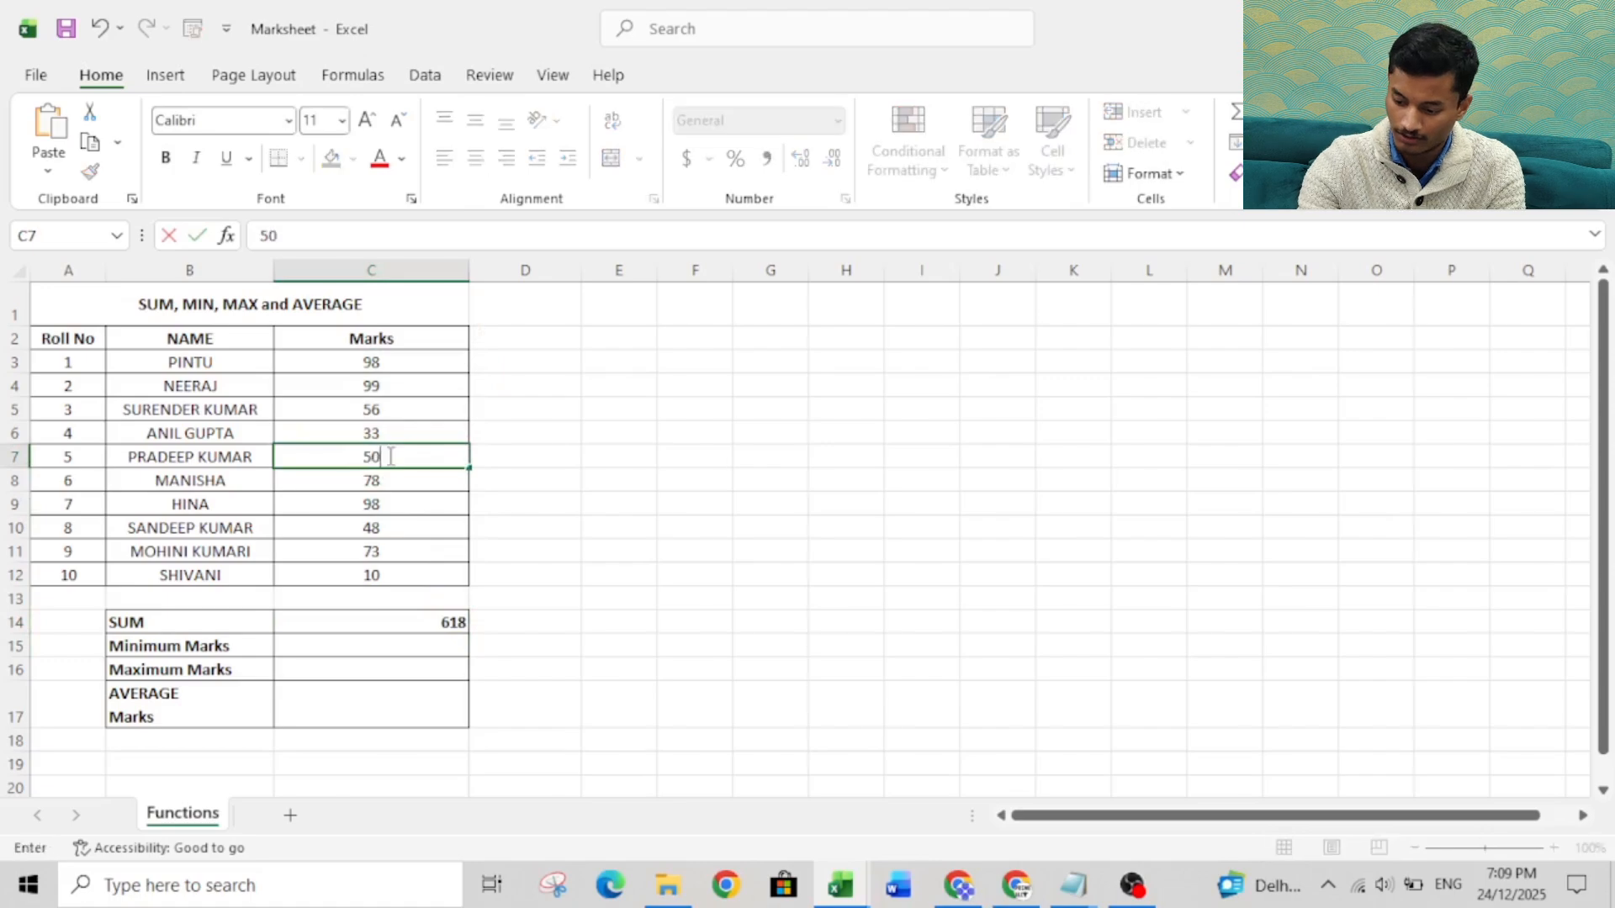
key("Return")
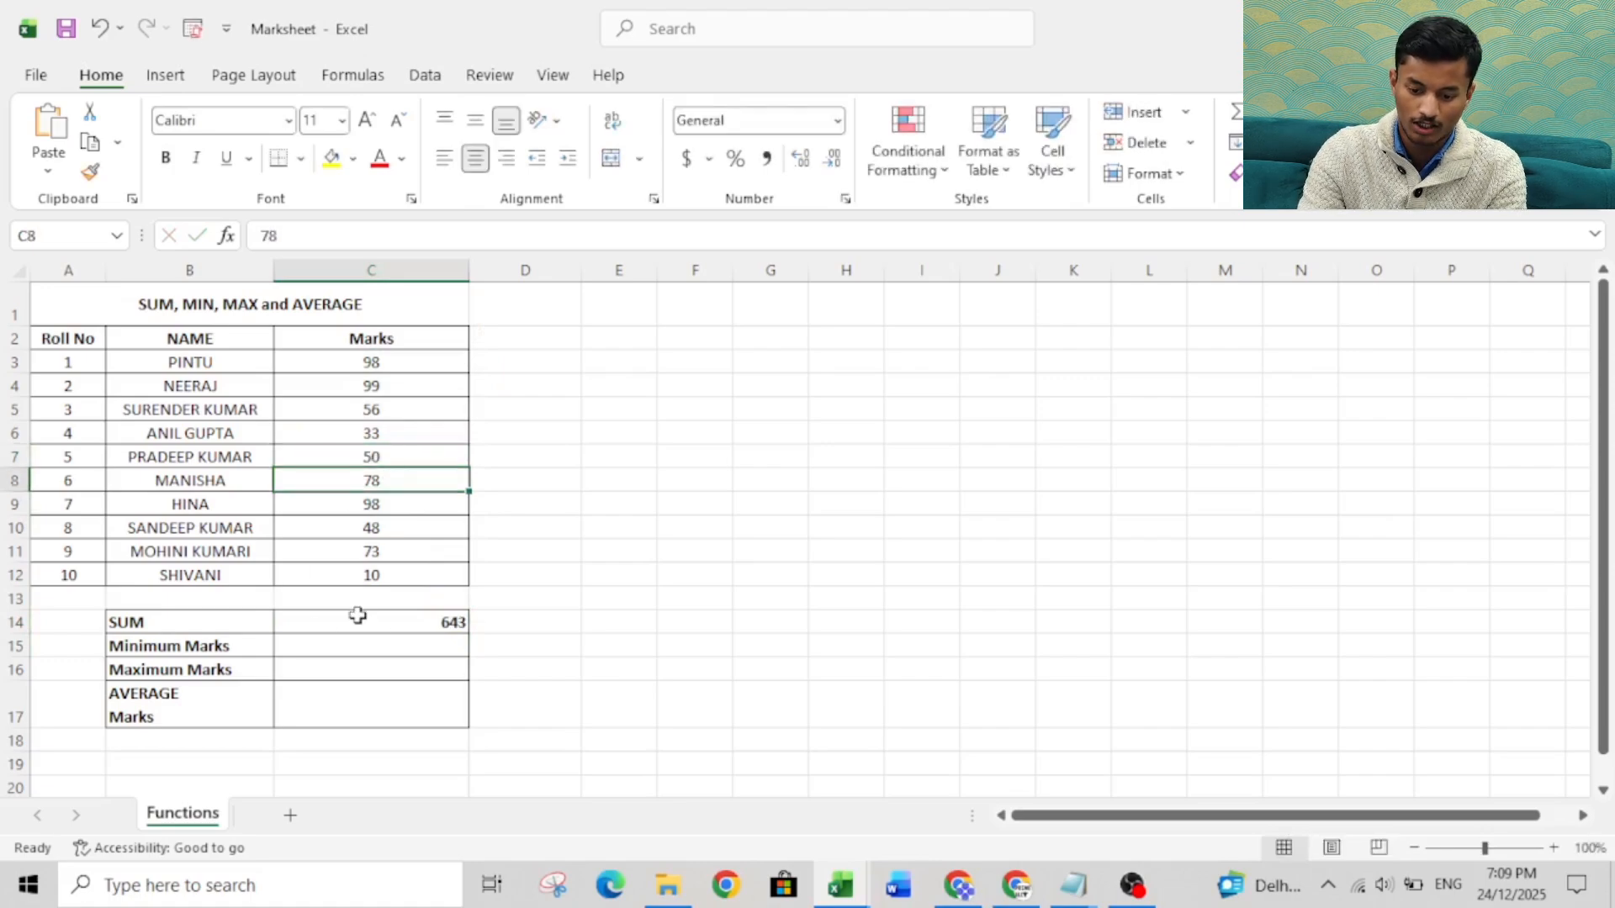
Enlarge the worksheet view to 154% and go to the Minimum Marks result cell C15.
left_click(1496, 848)
left_click(576, 508)
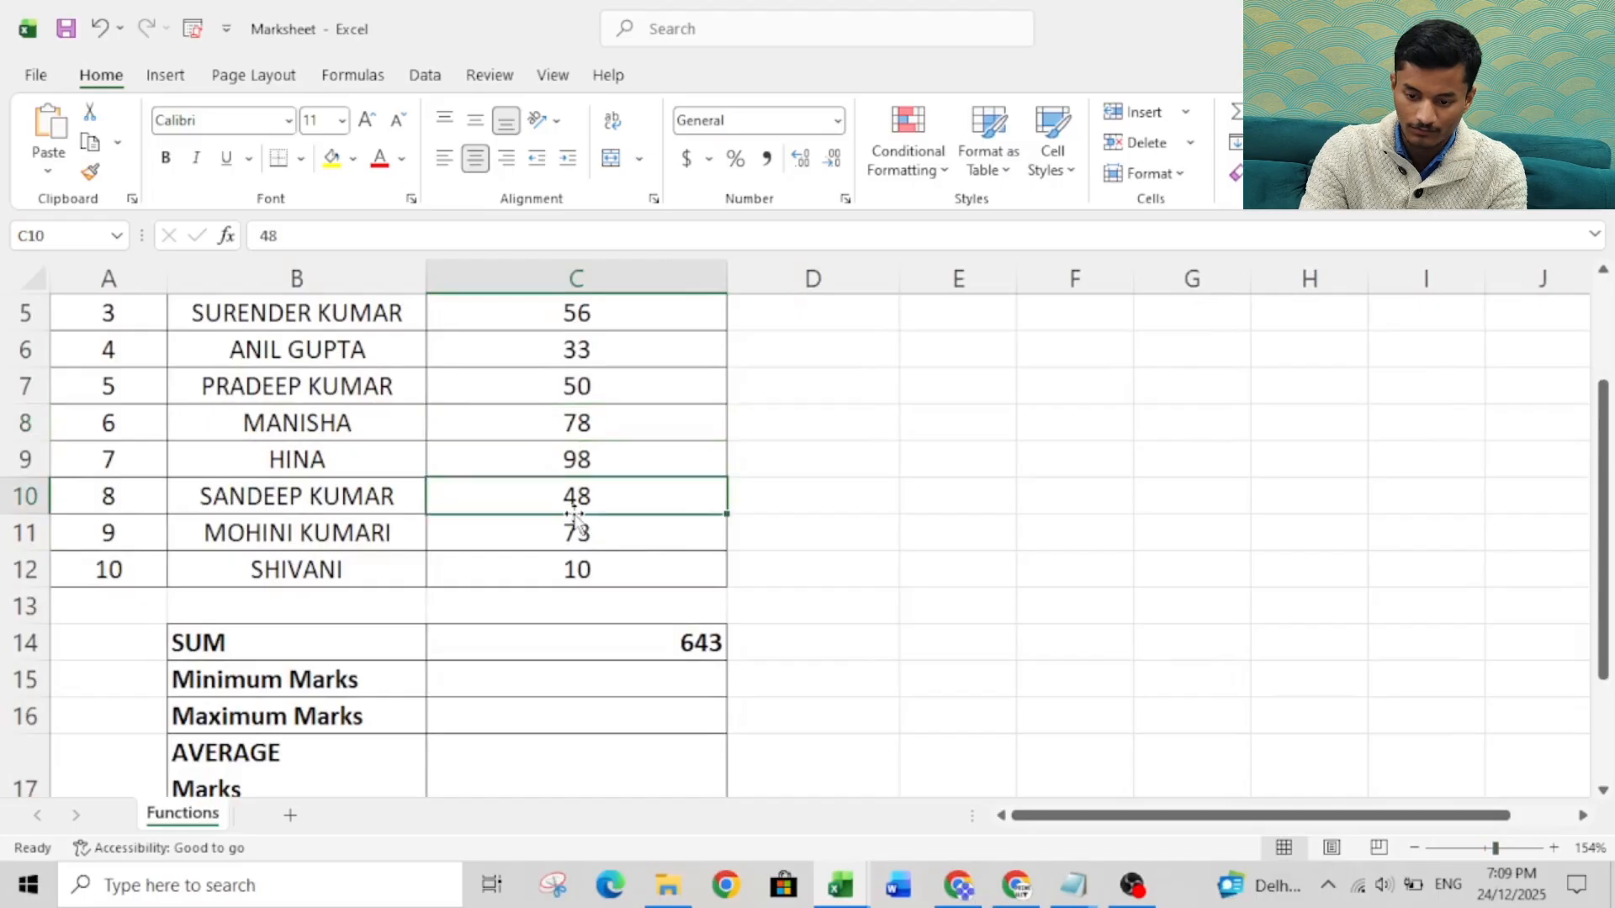
key("Up")
key("Up")
key("Up")
key("Up")
key("Up")
key("Up")
key("Up")
key("Up")
key("Up")
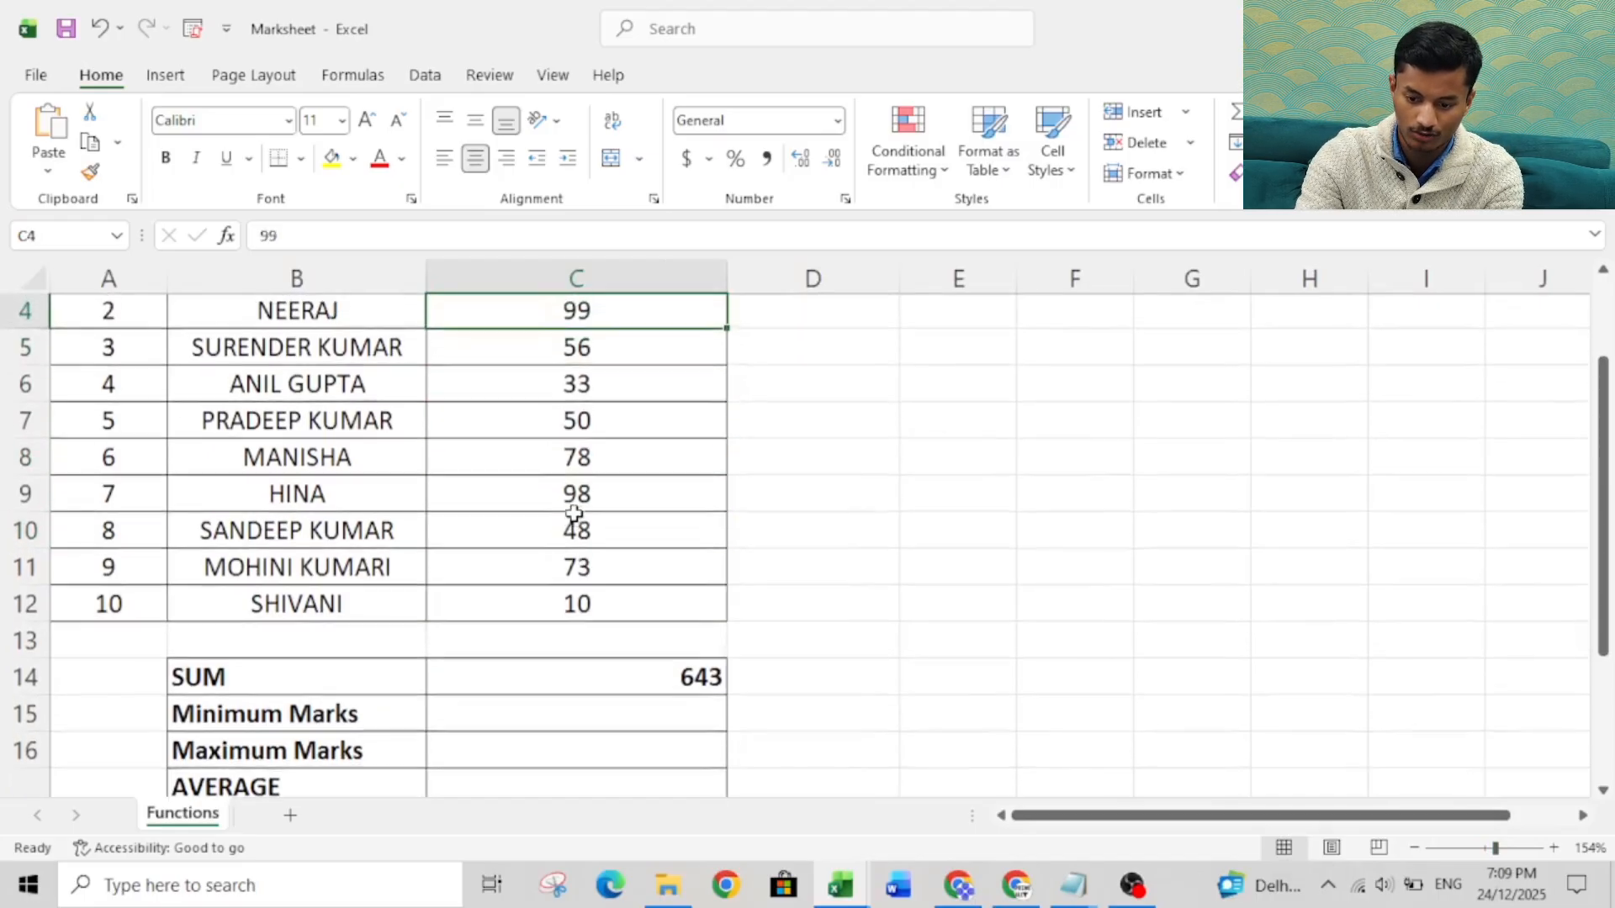
key("Down")
key("Down")
key("Down")
key("Down")
key("Down")
key("Down")
key("Down")
key("Down")
key("Down")
key("Down")
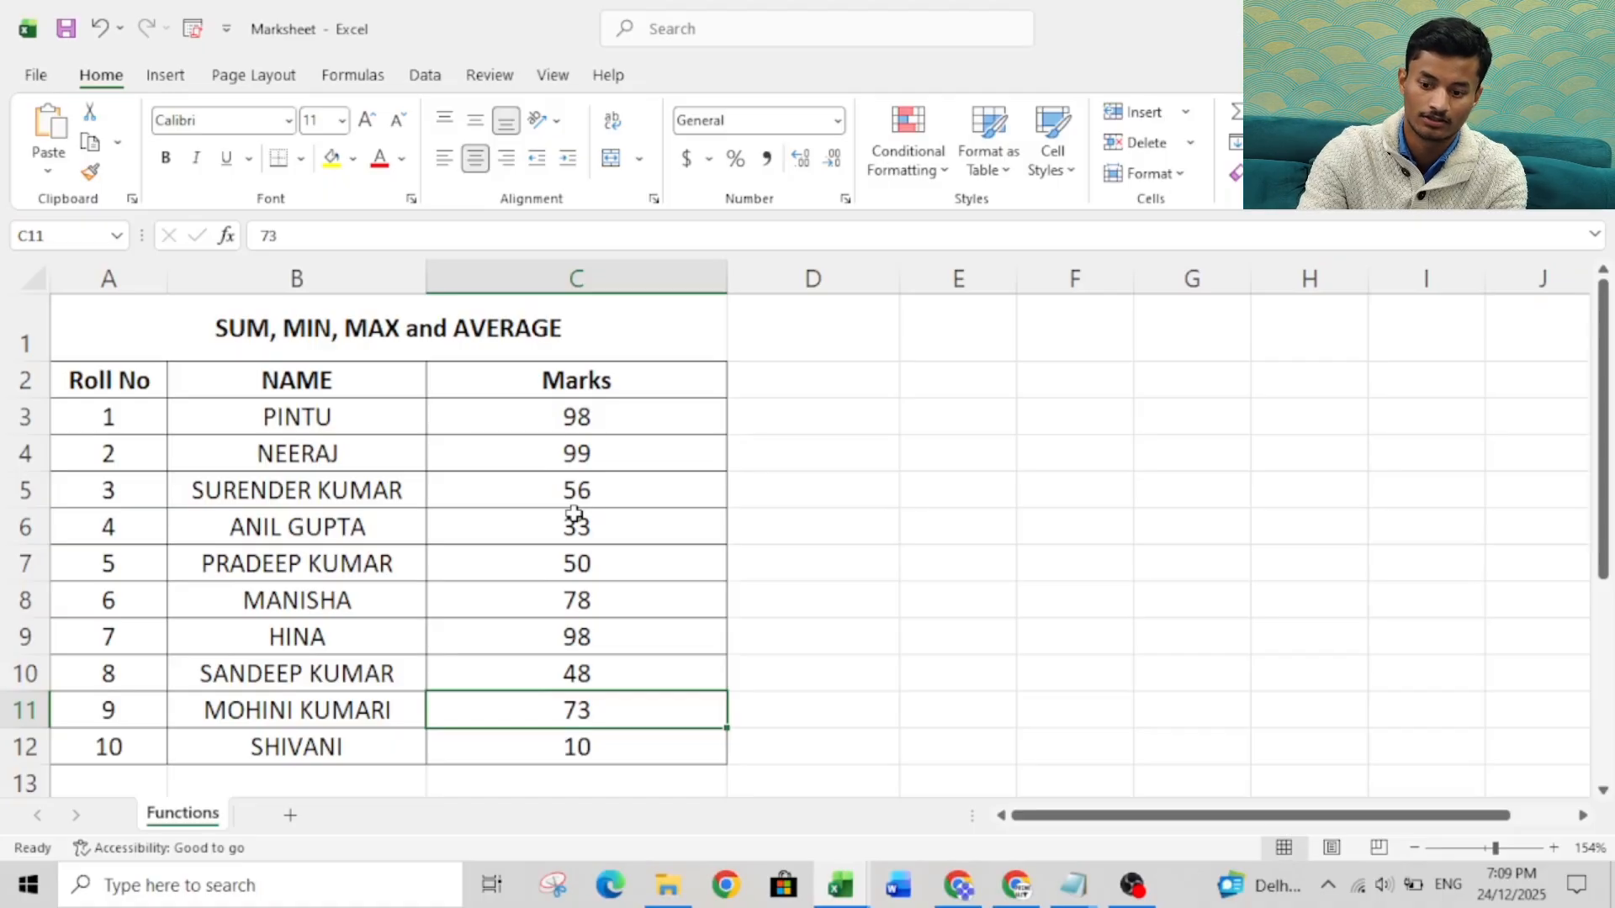
key("Down")
key("Down")
key("Down")
key("Down")
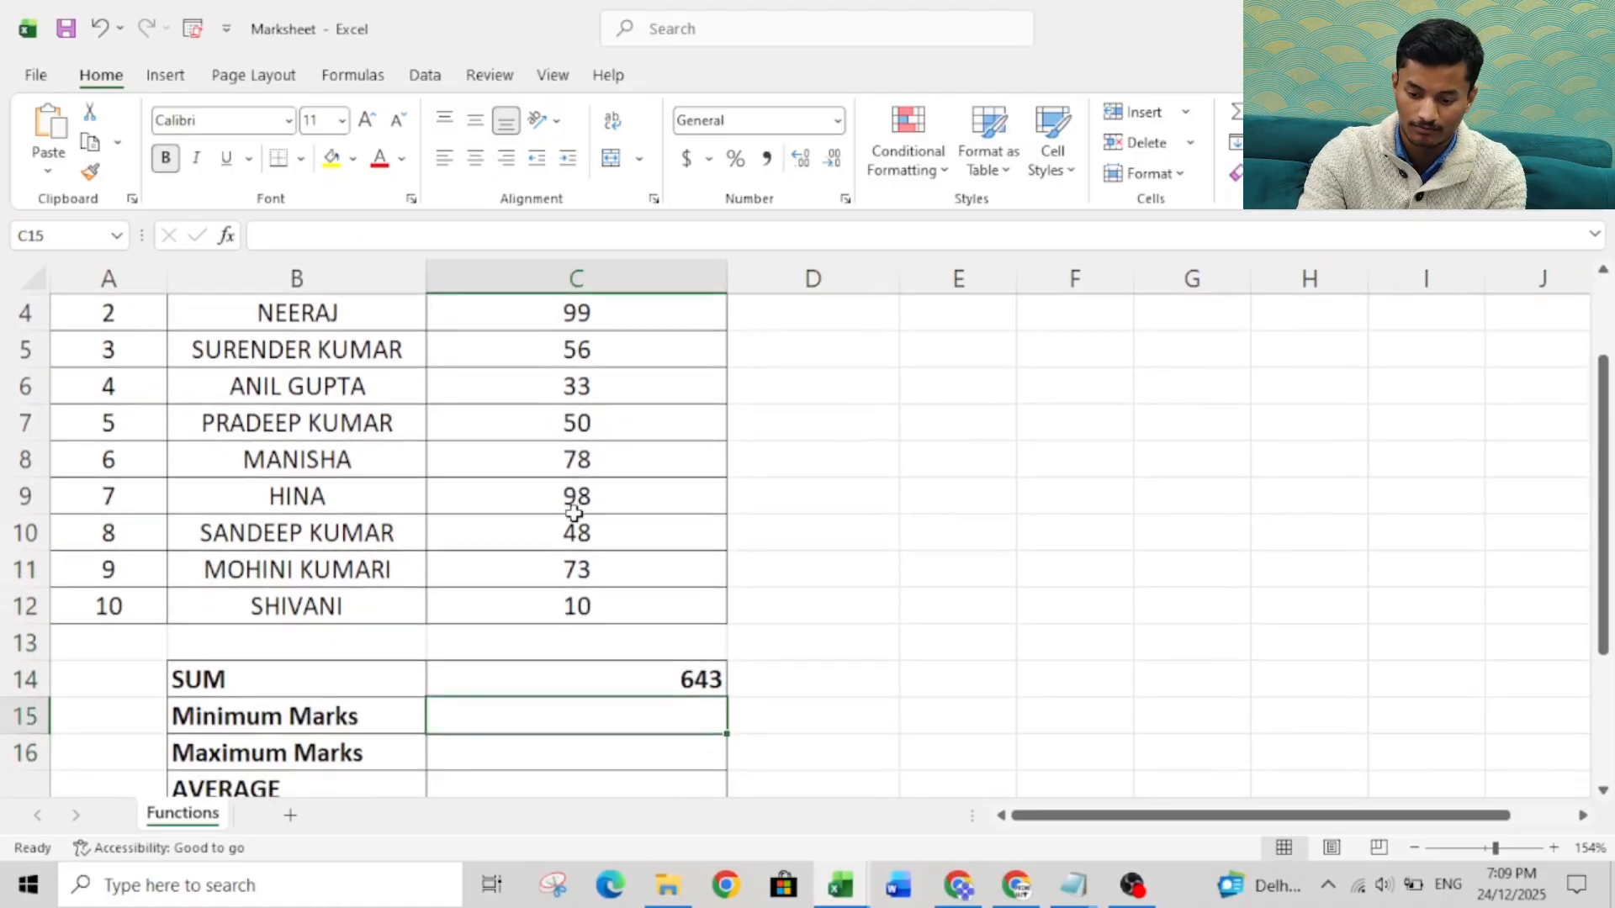
Find the lowest mark in cell C15 with the MIN function over the marks range C3:C12.
type("=minn")
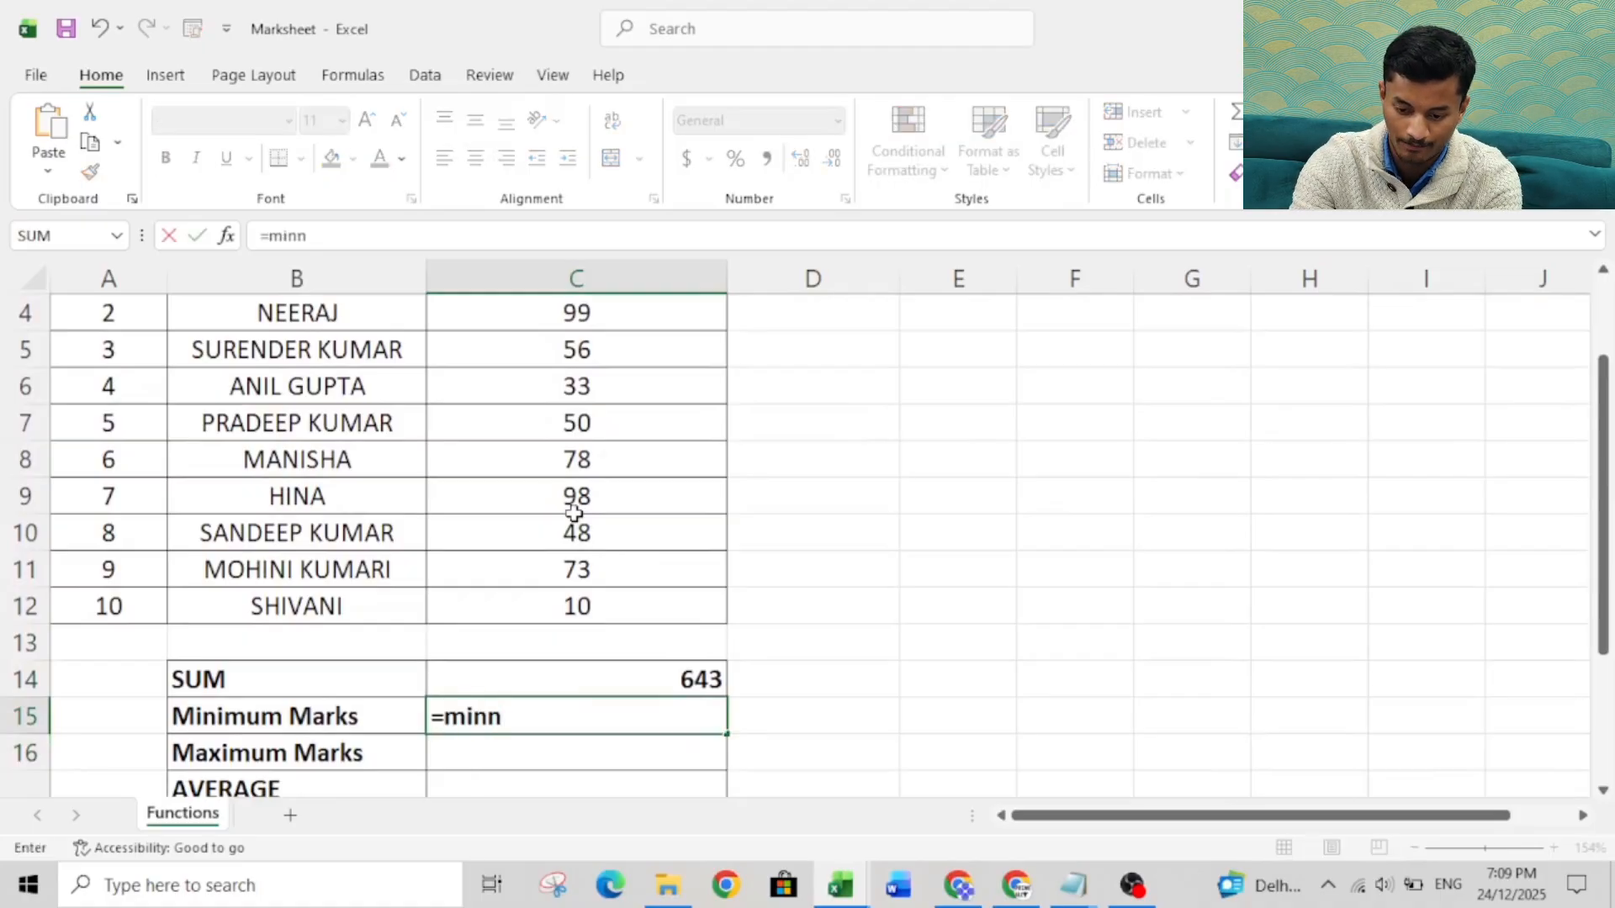
key("BackSpace")
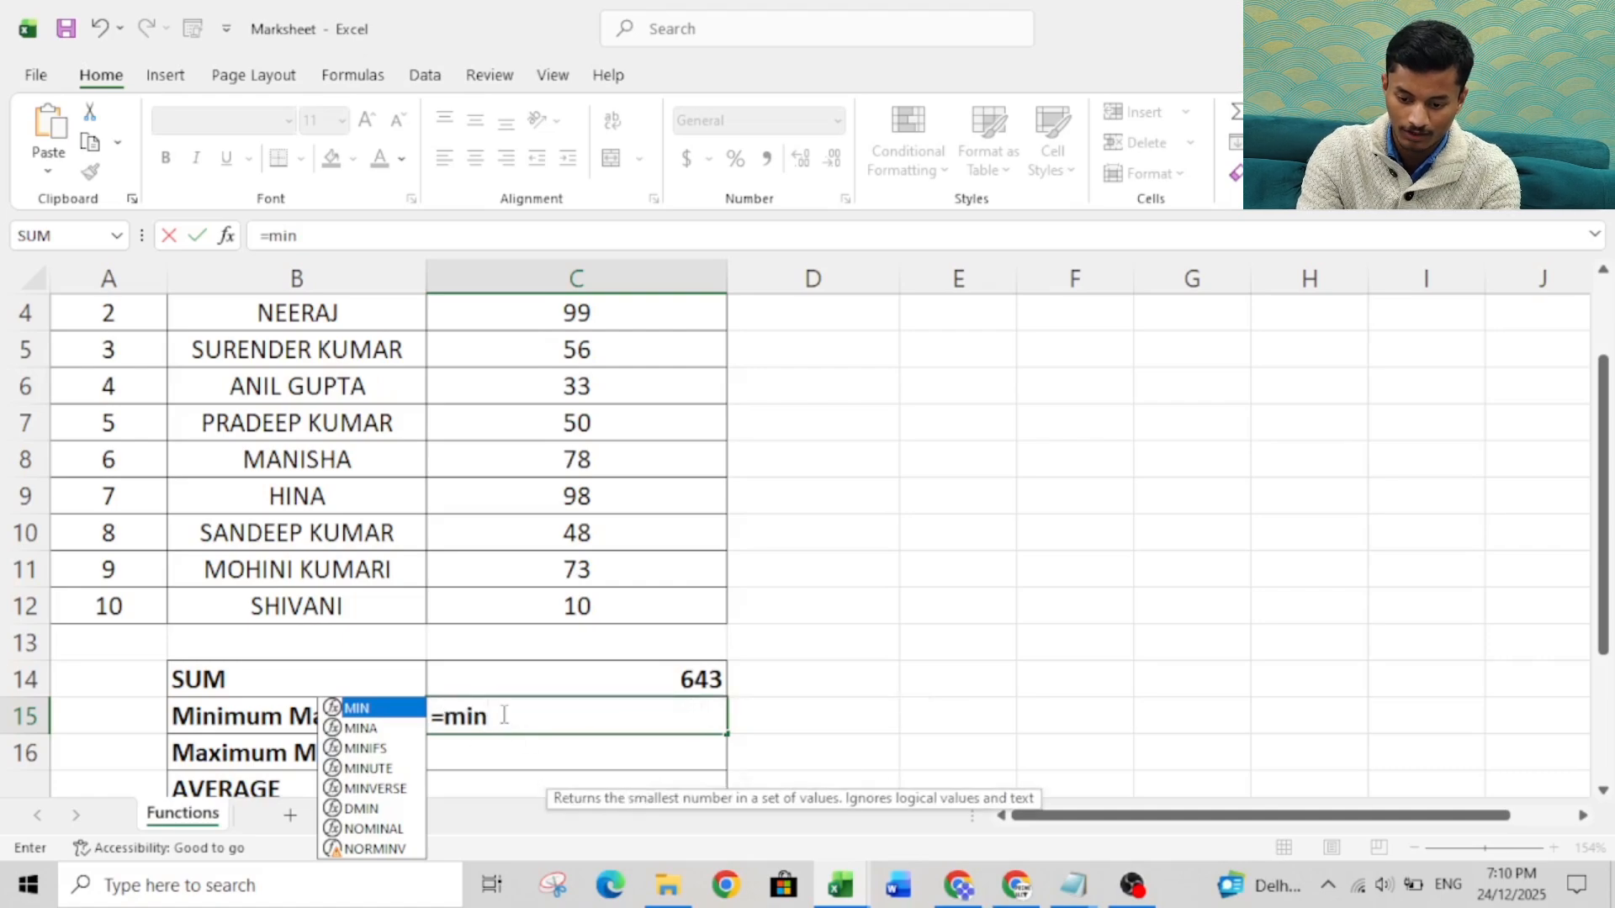
key("Tab")
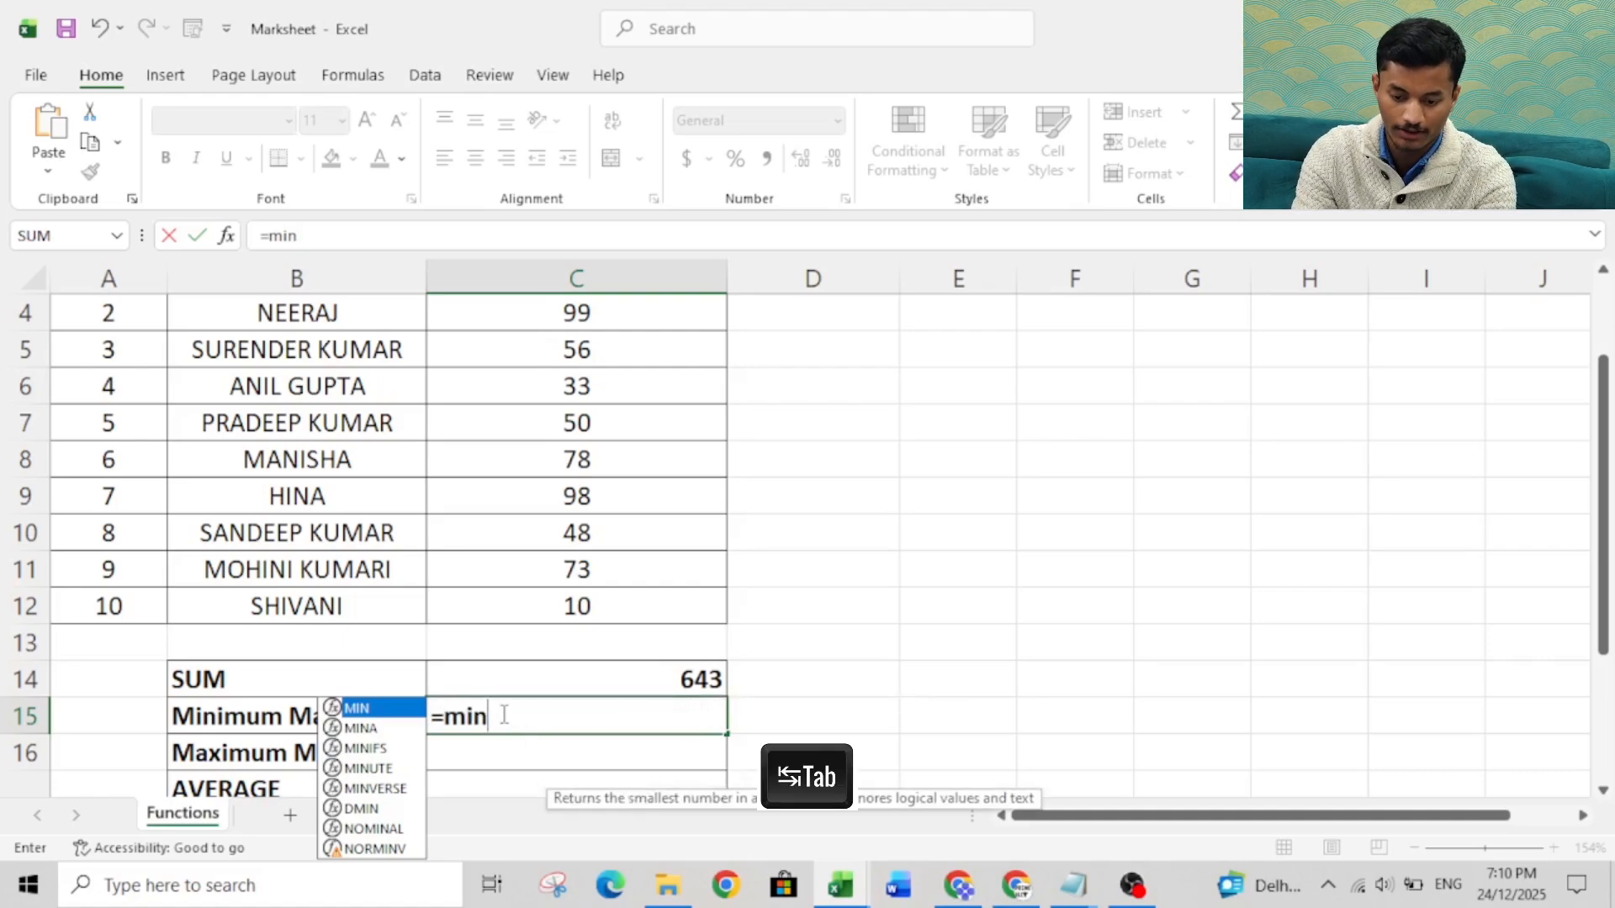
key("Down")
key("Down")
key("Down")
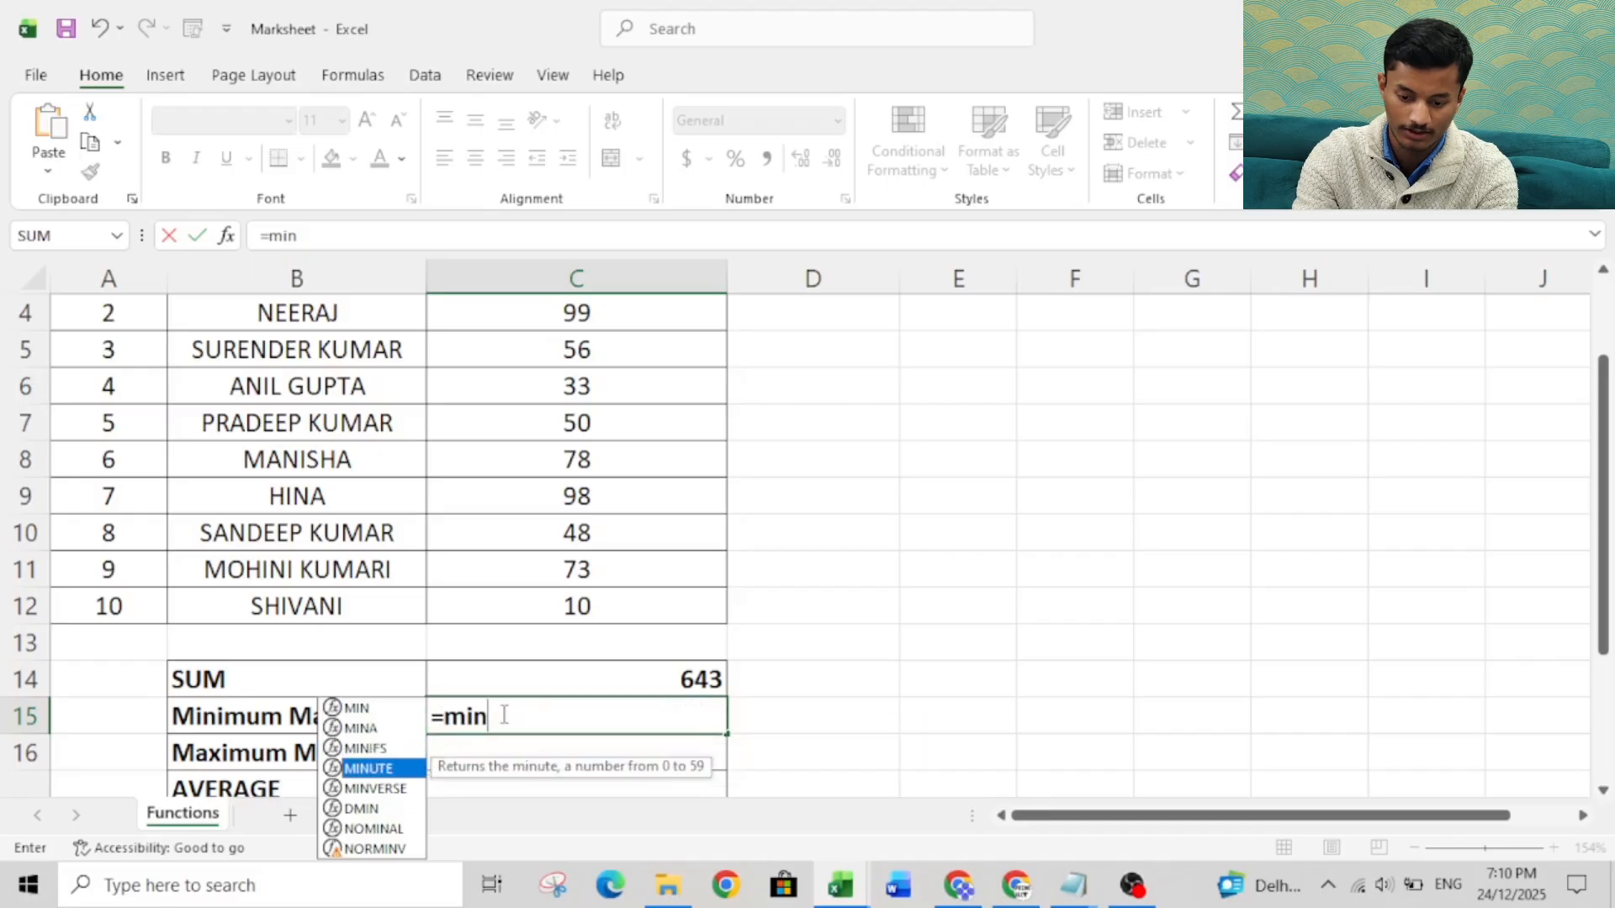
key("Up")
key("Up")
key("Up")
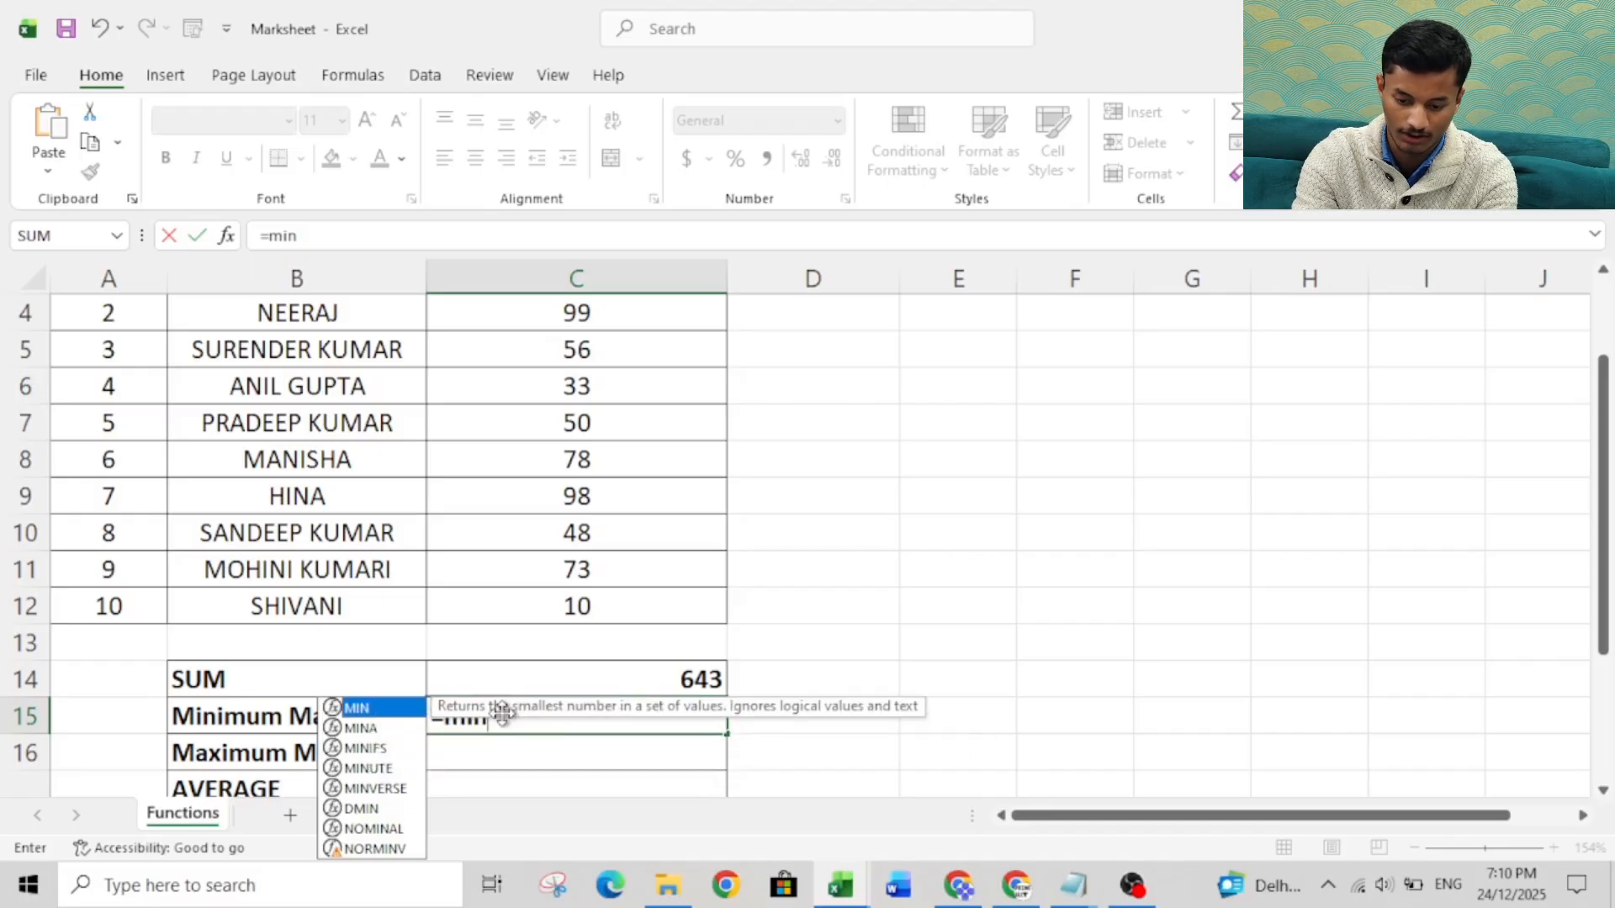
key("Down")
key("Up")
key("Tab")
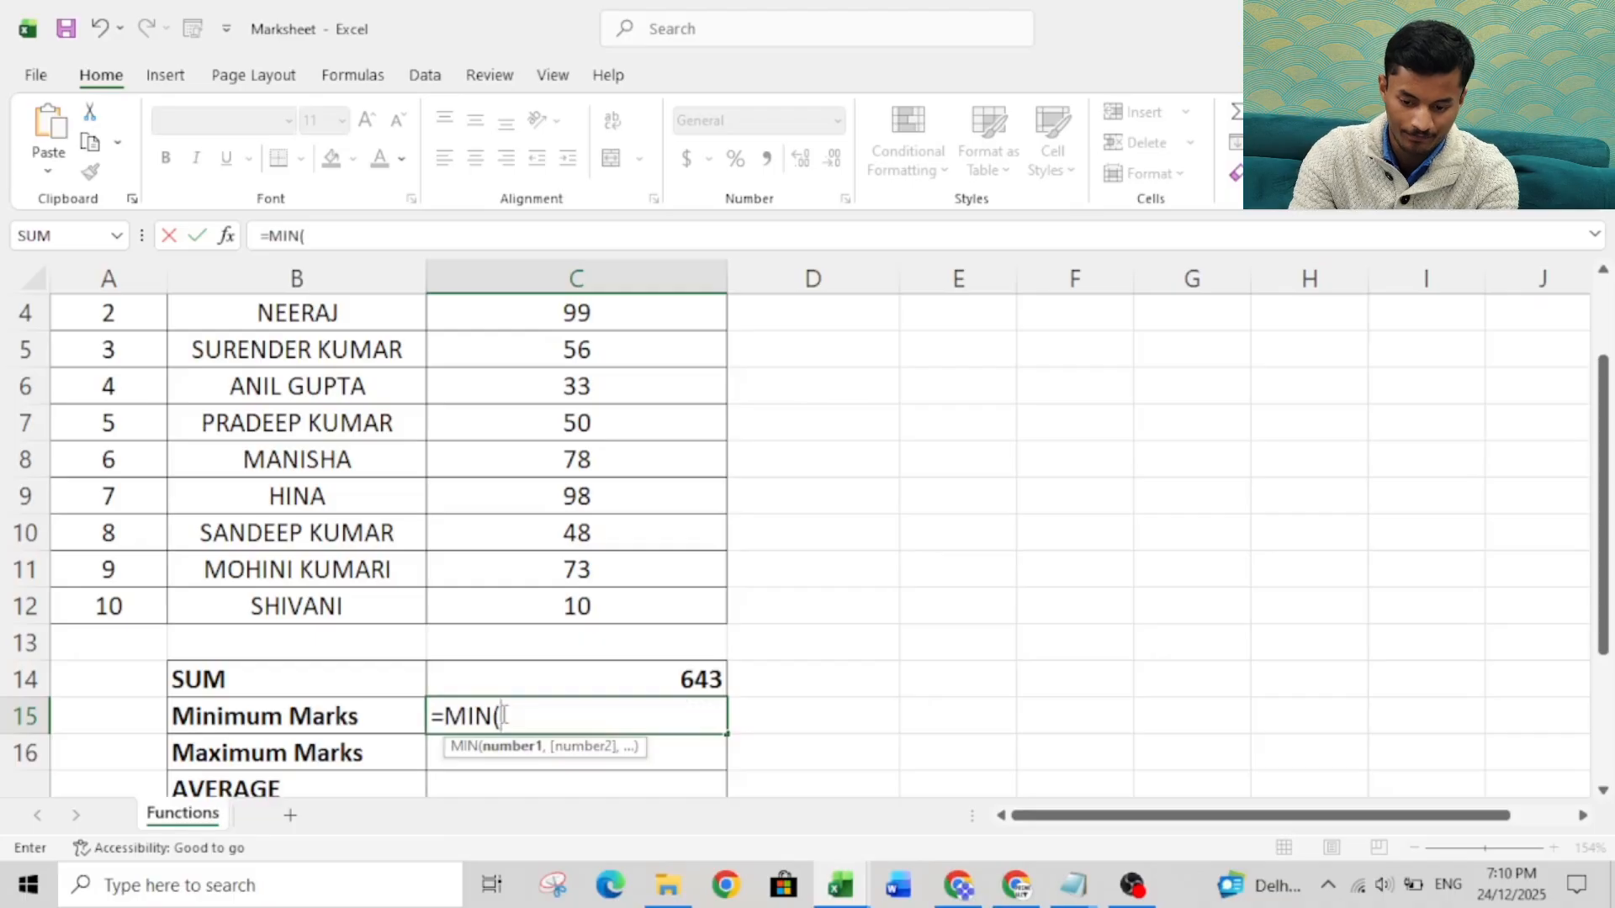
key("Up")
key("Up")
key("Up")
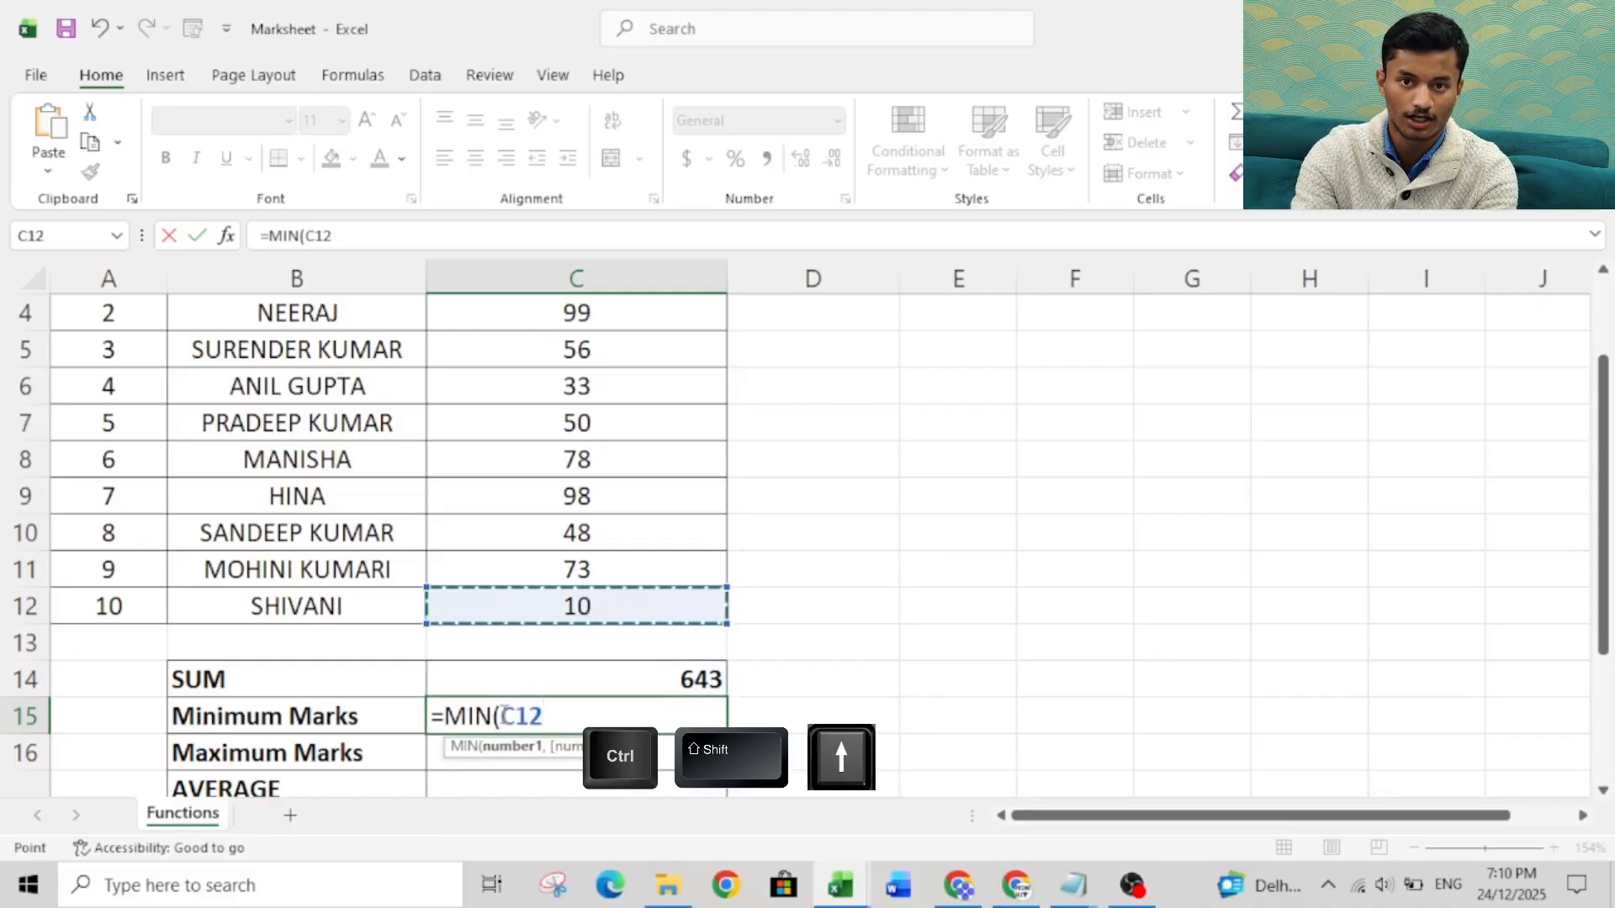
key("ctrl+shift+Up")
key("shift+Down")
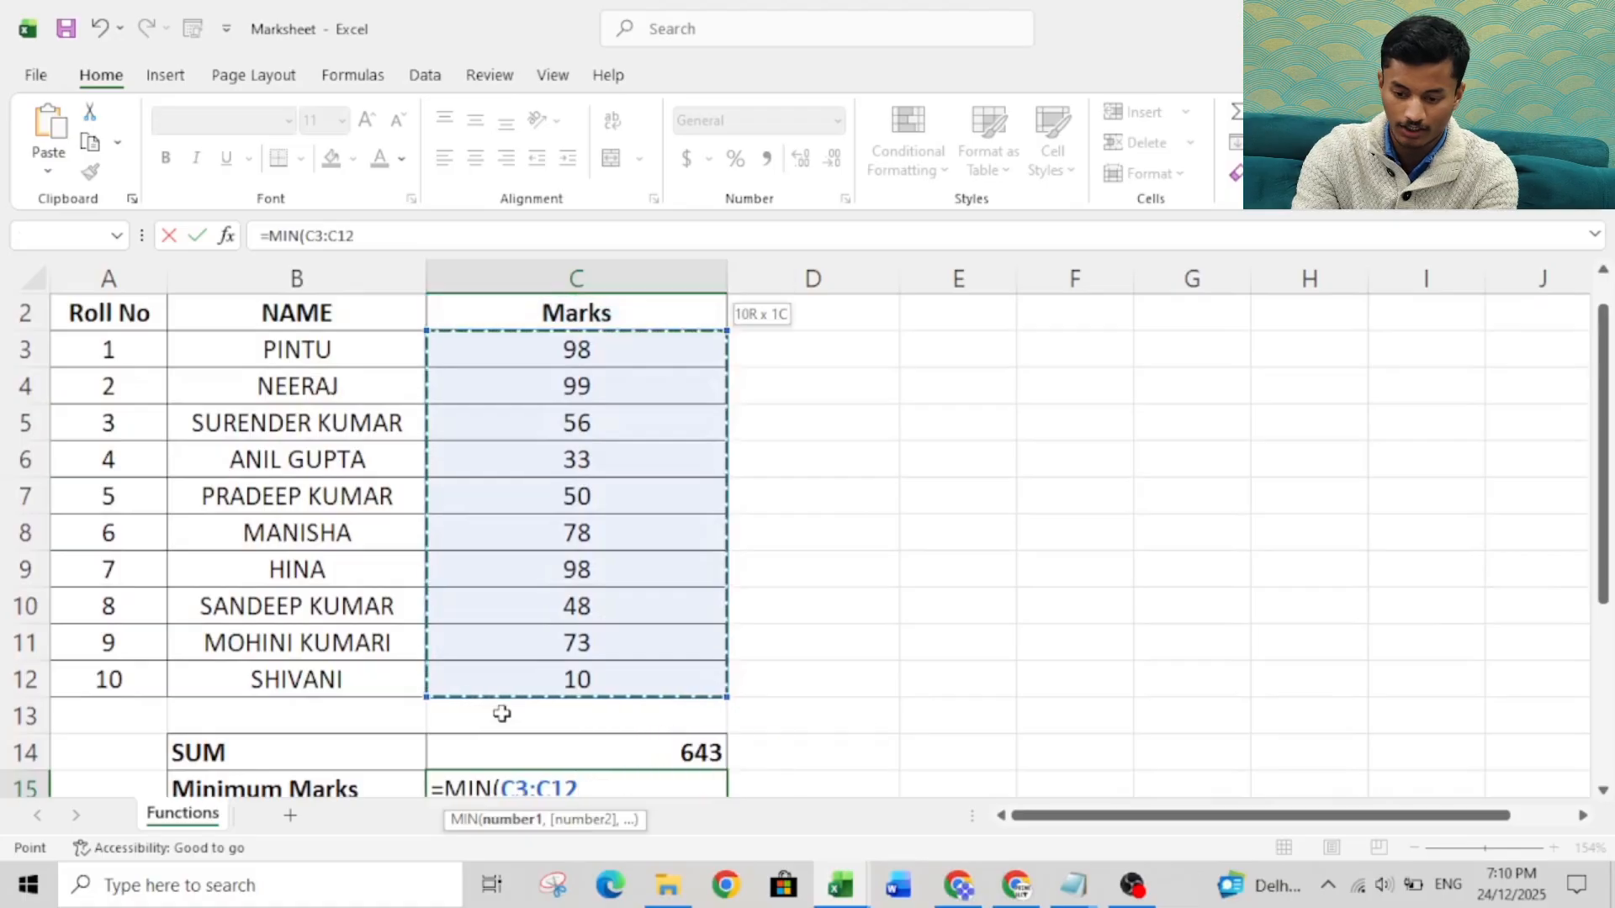
key("Return")
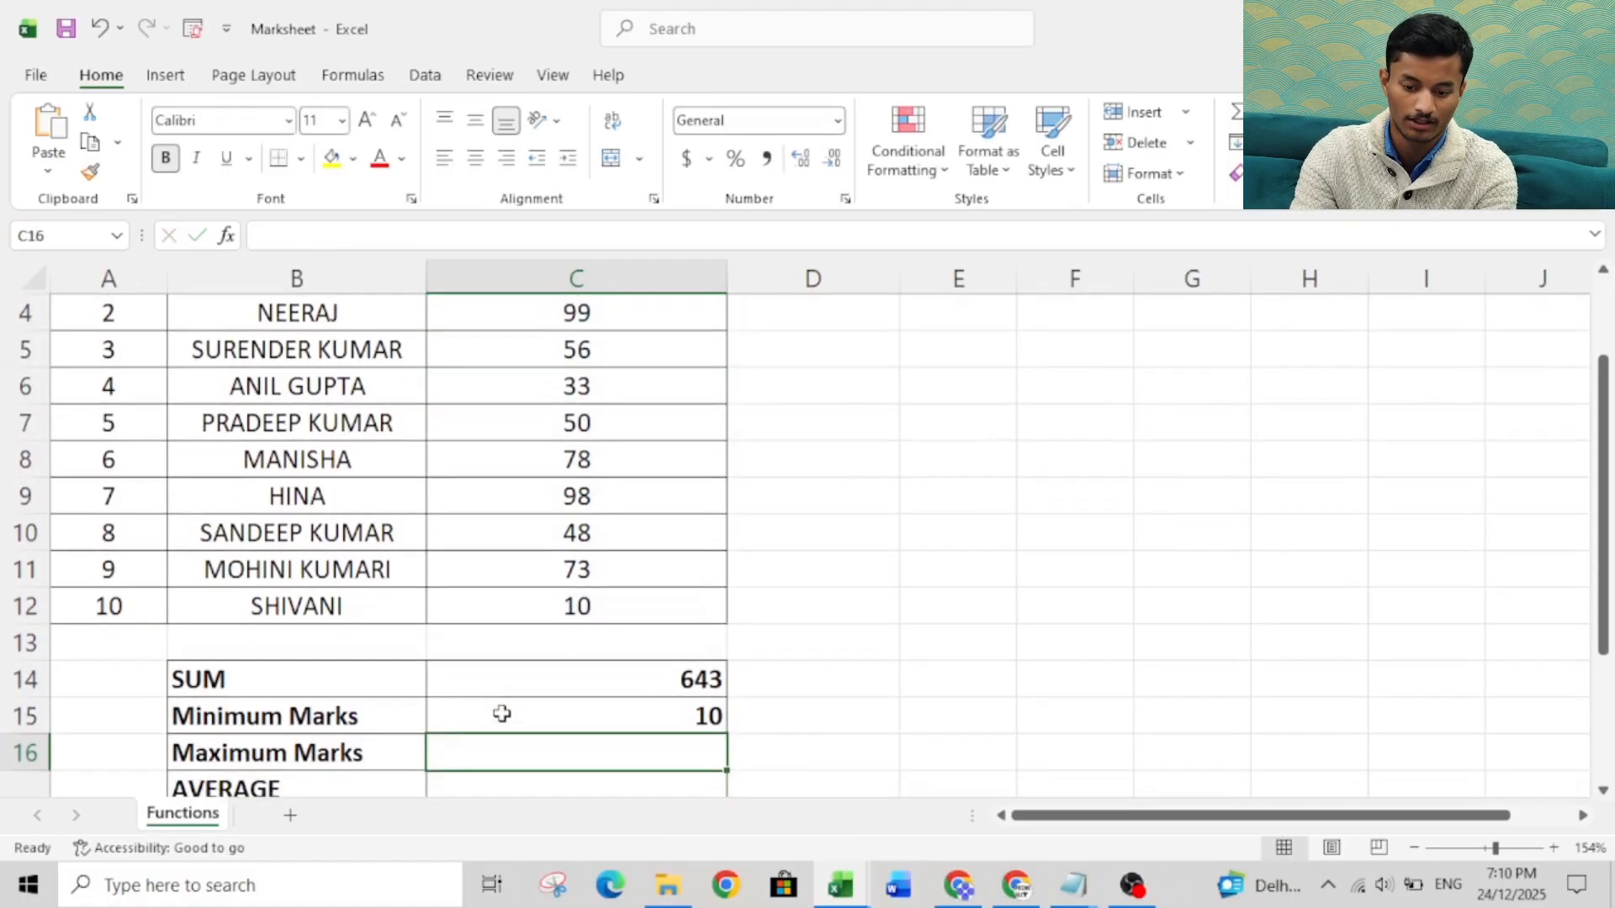
Change the marks of roll number 4 in cell C6 to 5.
left_click(586, 707)
left_click(572, 370)
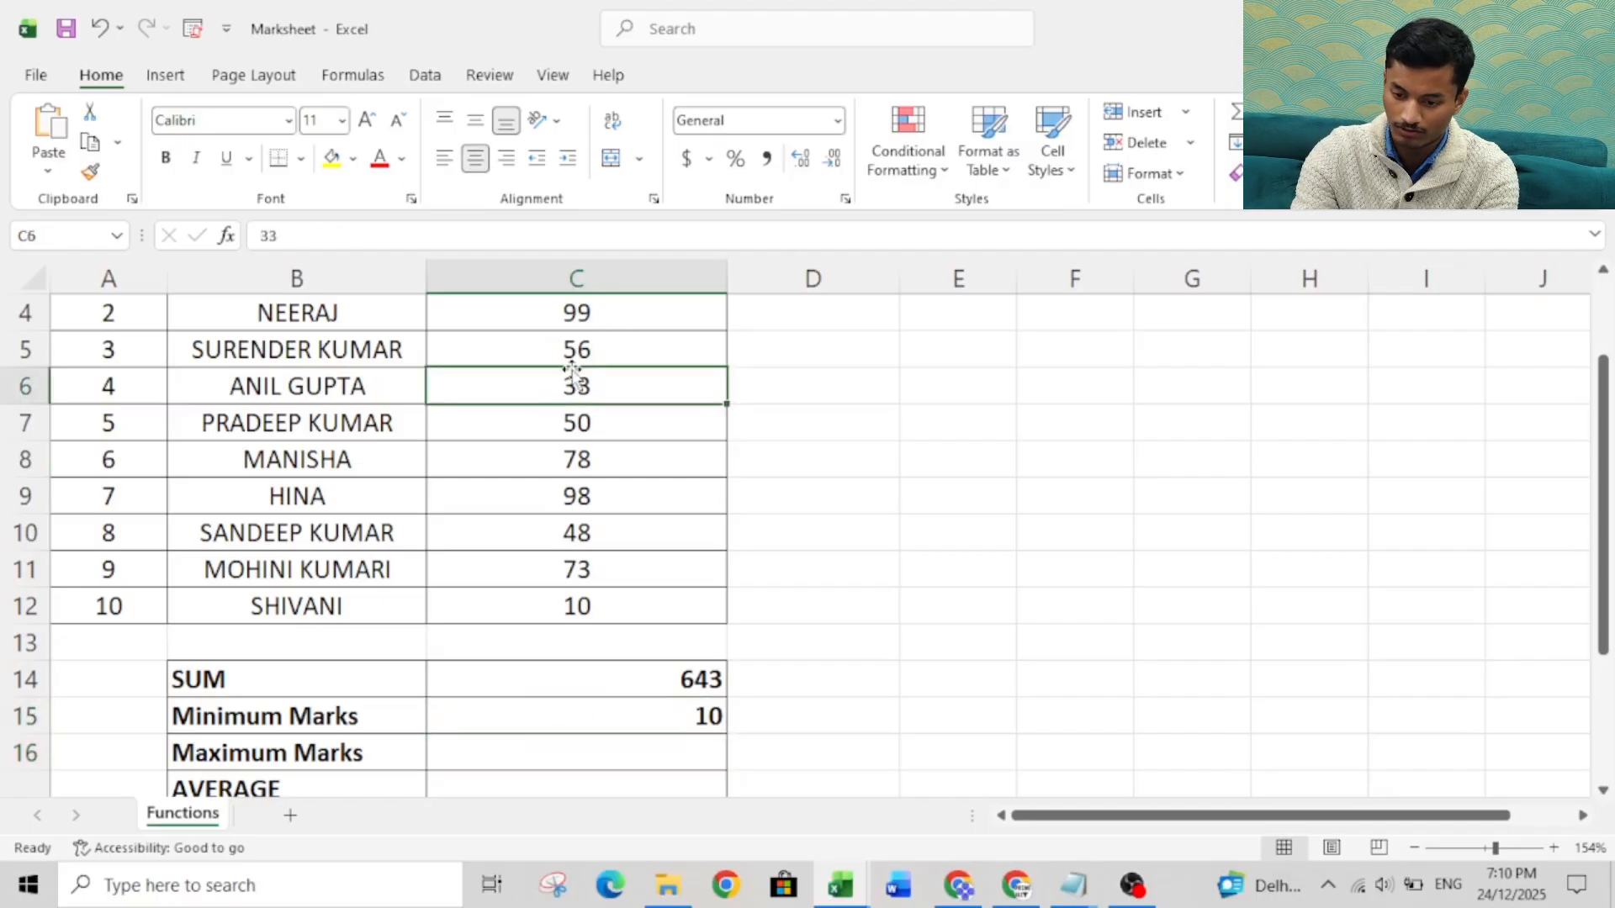
type("5")
key("Return")
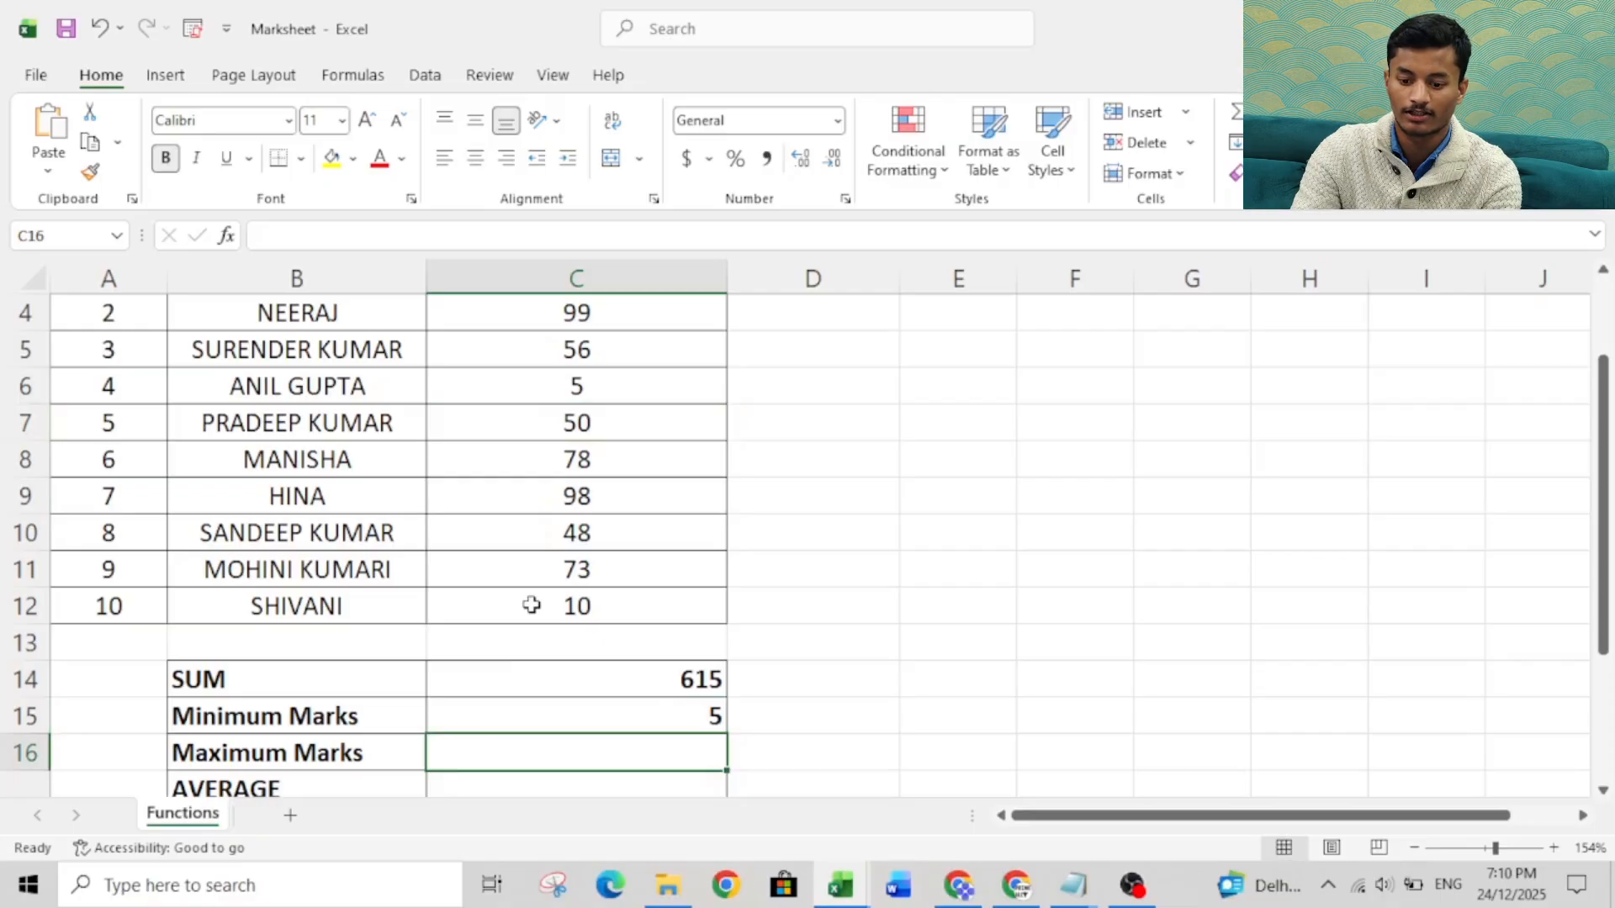
Find the highest mark in the Maximum Marks result cell C16 with the formula =MAX(C3:C12).
left_click(531, 605)
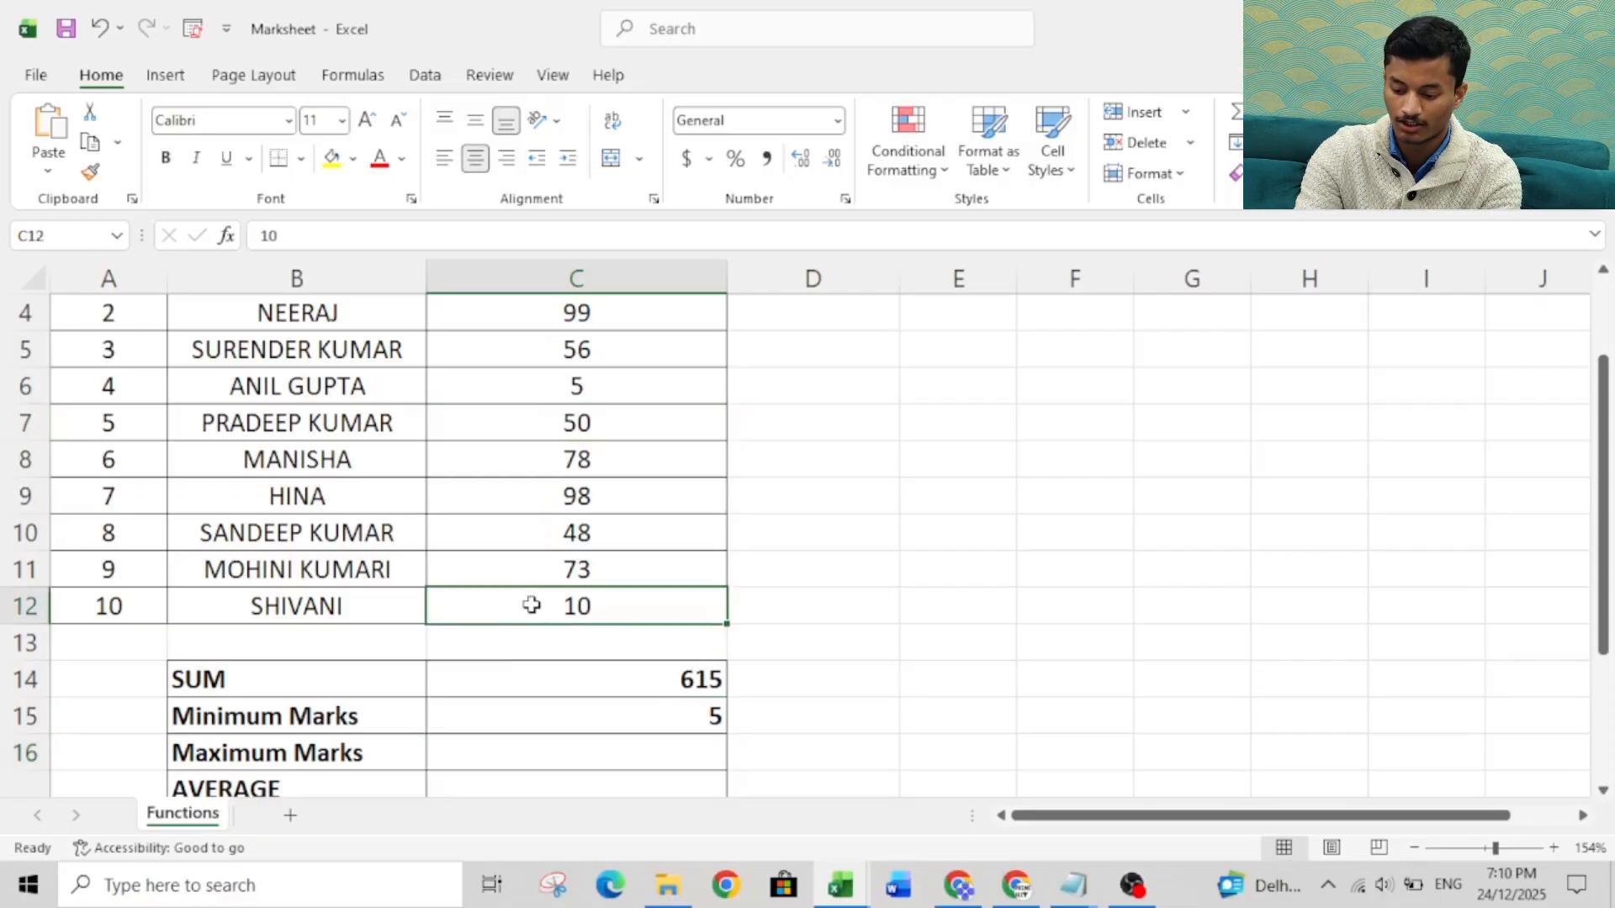
key("ctrl+Up")
key("ctrl+Down")
key("Down")
key("Down")
key("Down")
key("Down")
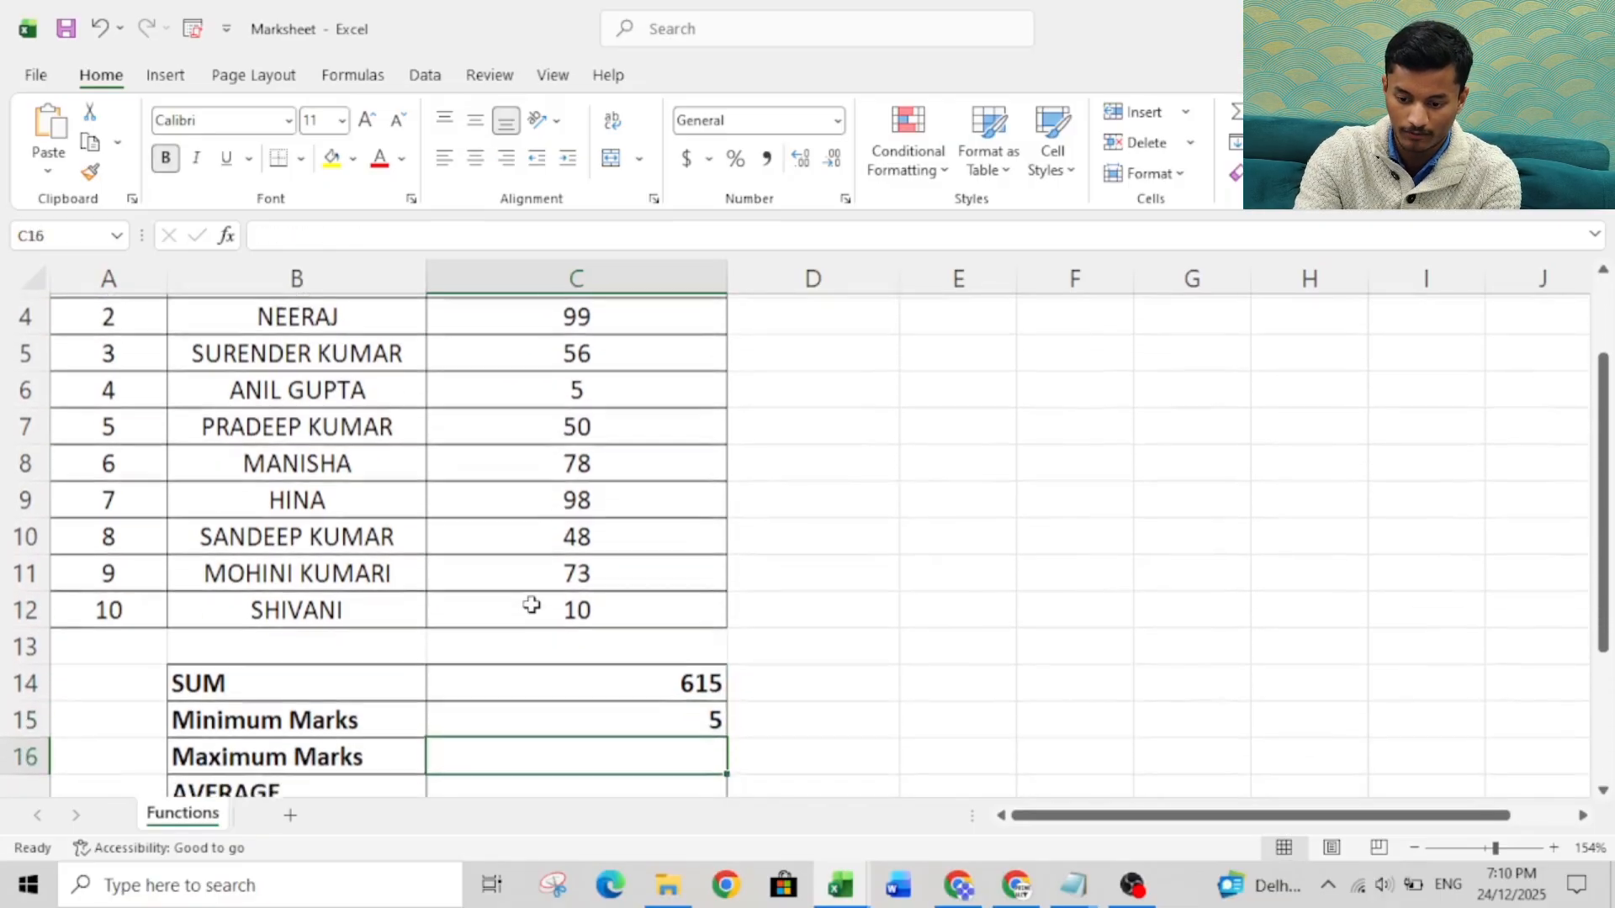
type("=")
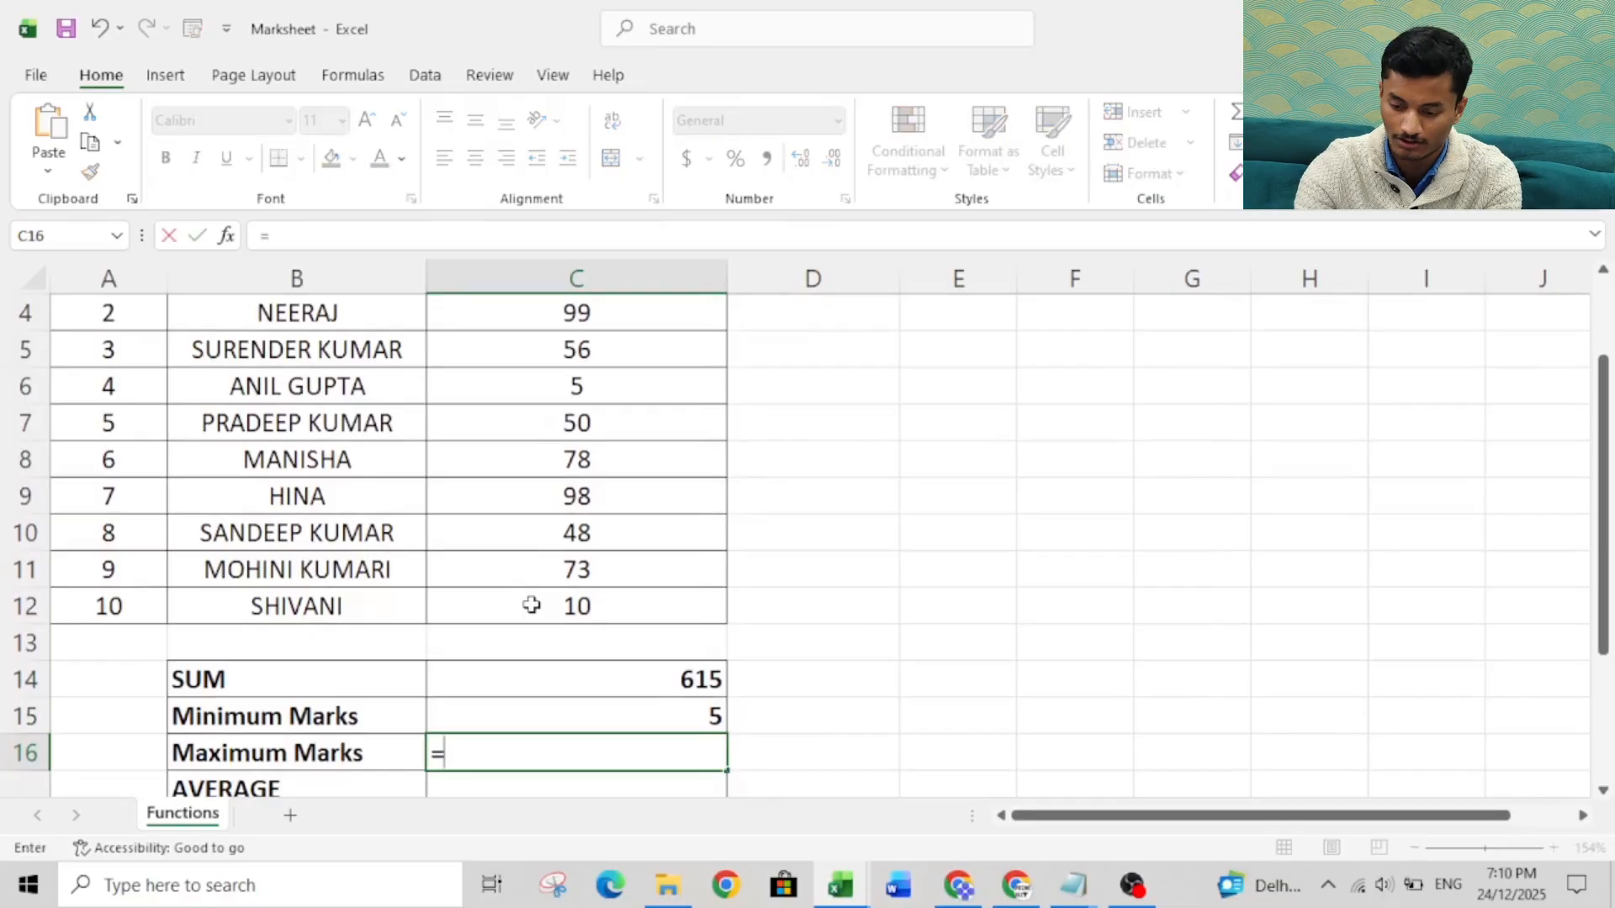
type("max")
key("Tab")
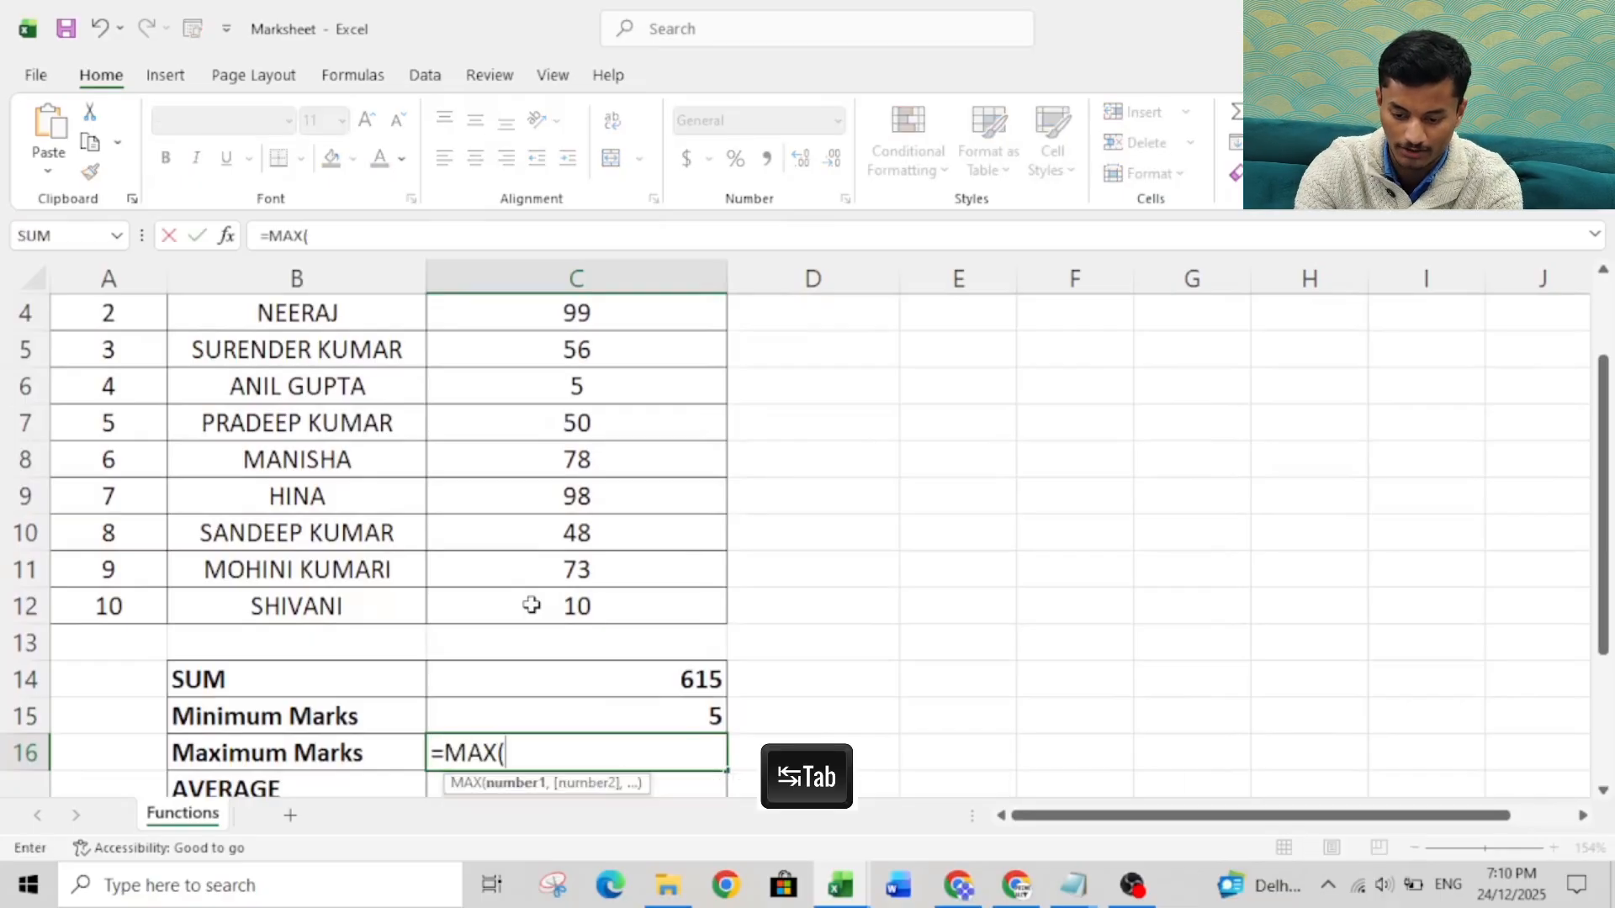
key("Up")
key("Up")
key("Up")
key("Up")
key("Up")
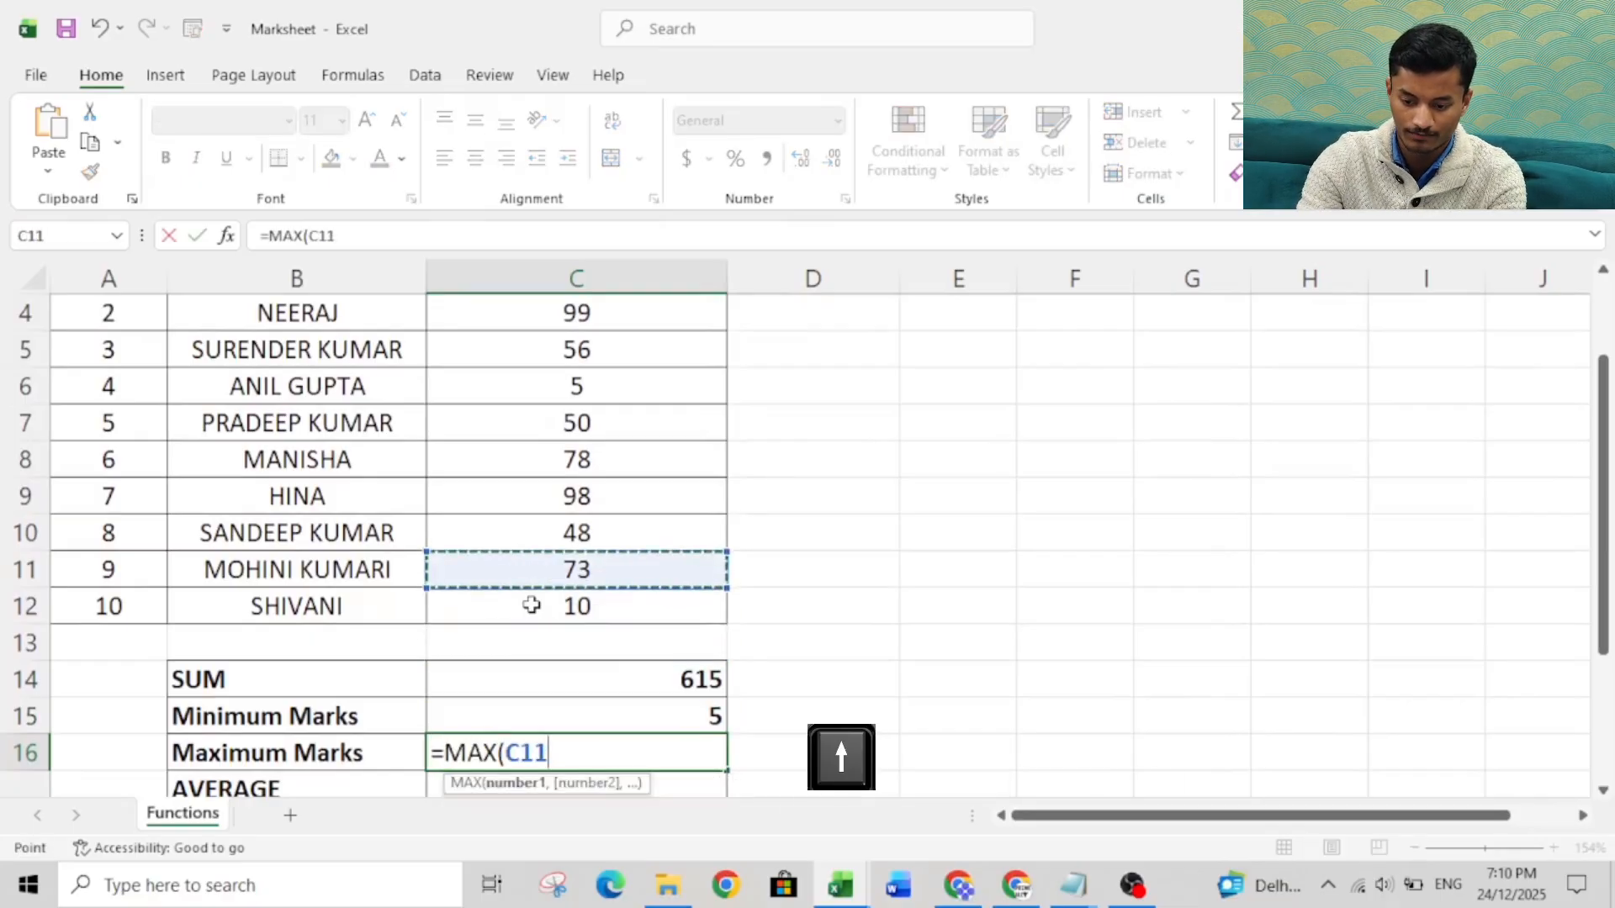
key("Down")
key("Down")
key("Up")
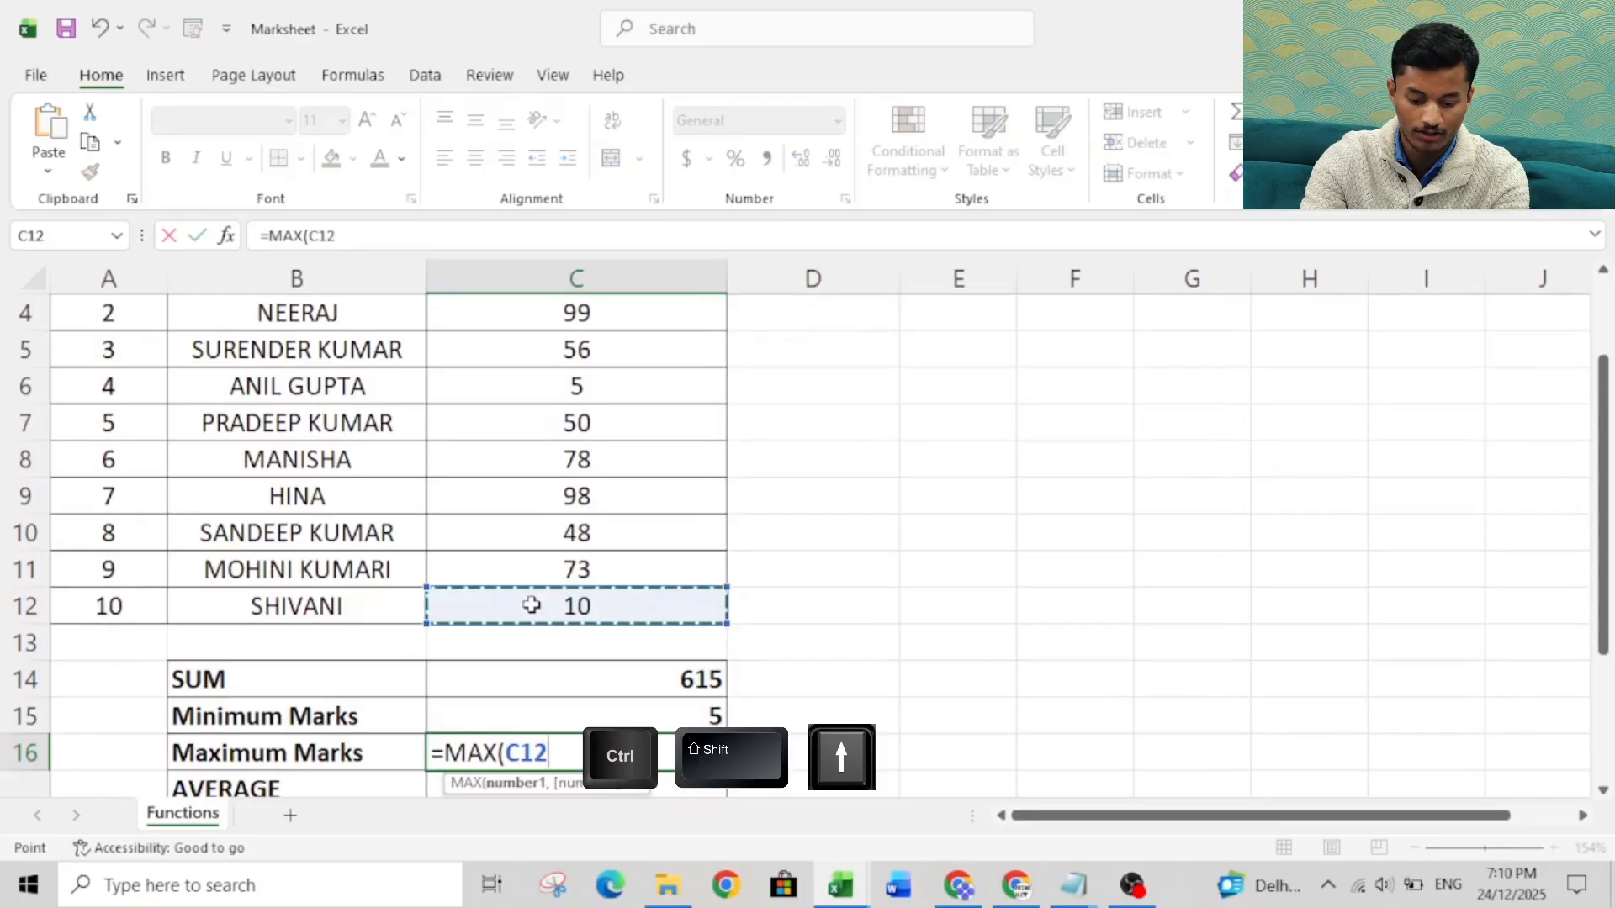
key("ctrl+shift+Up")
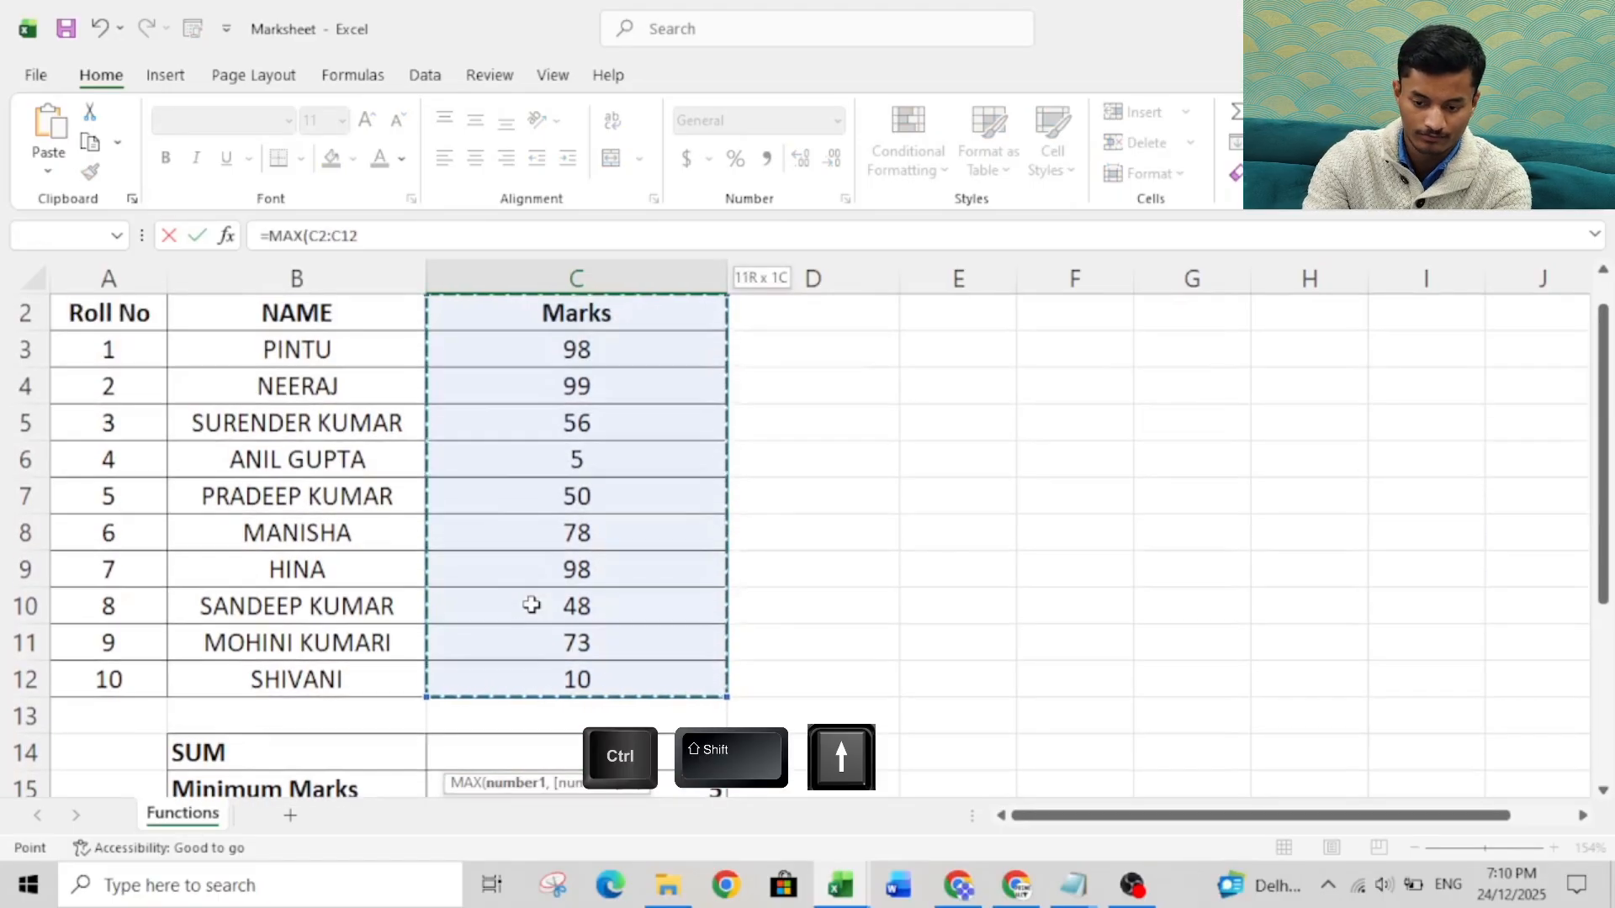
type(")")
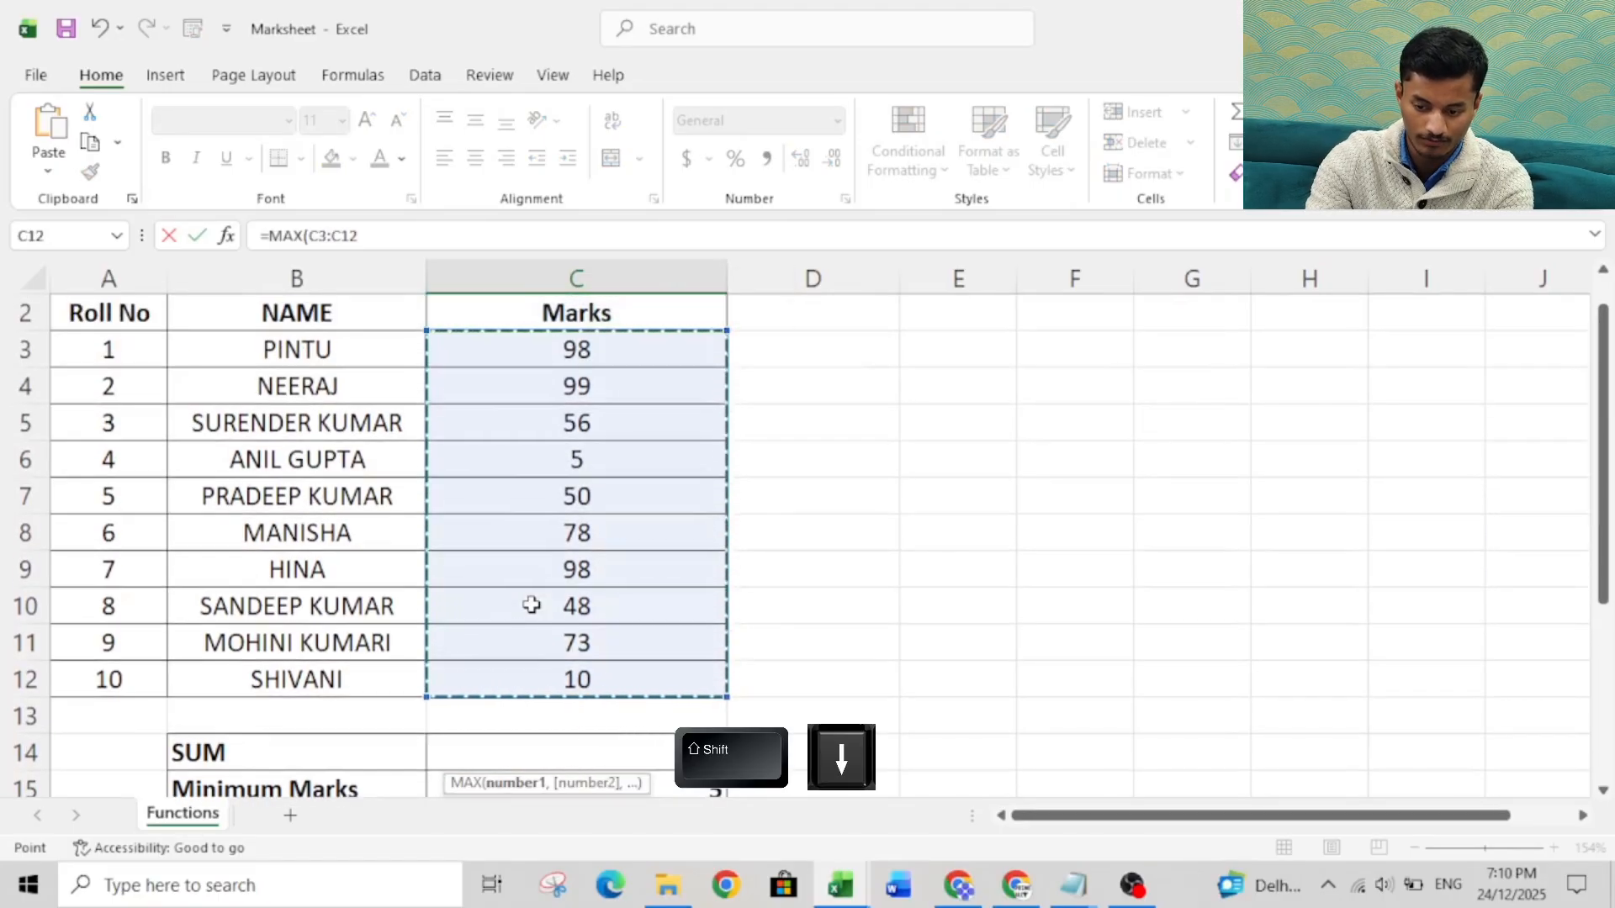
key("Return")
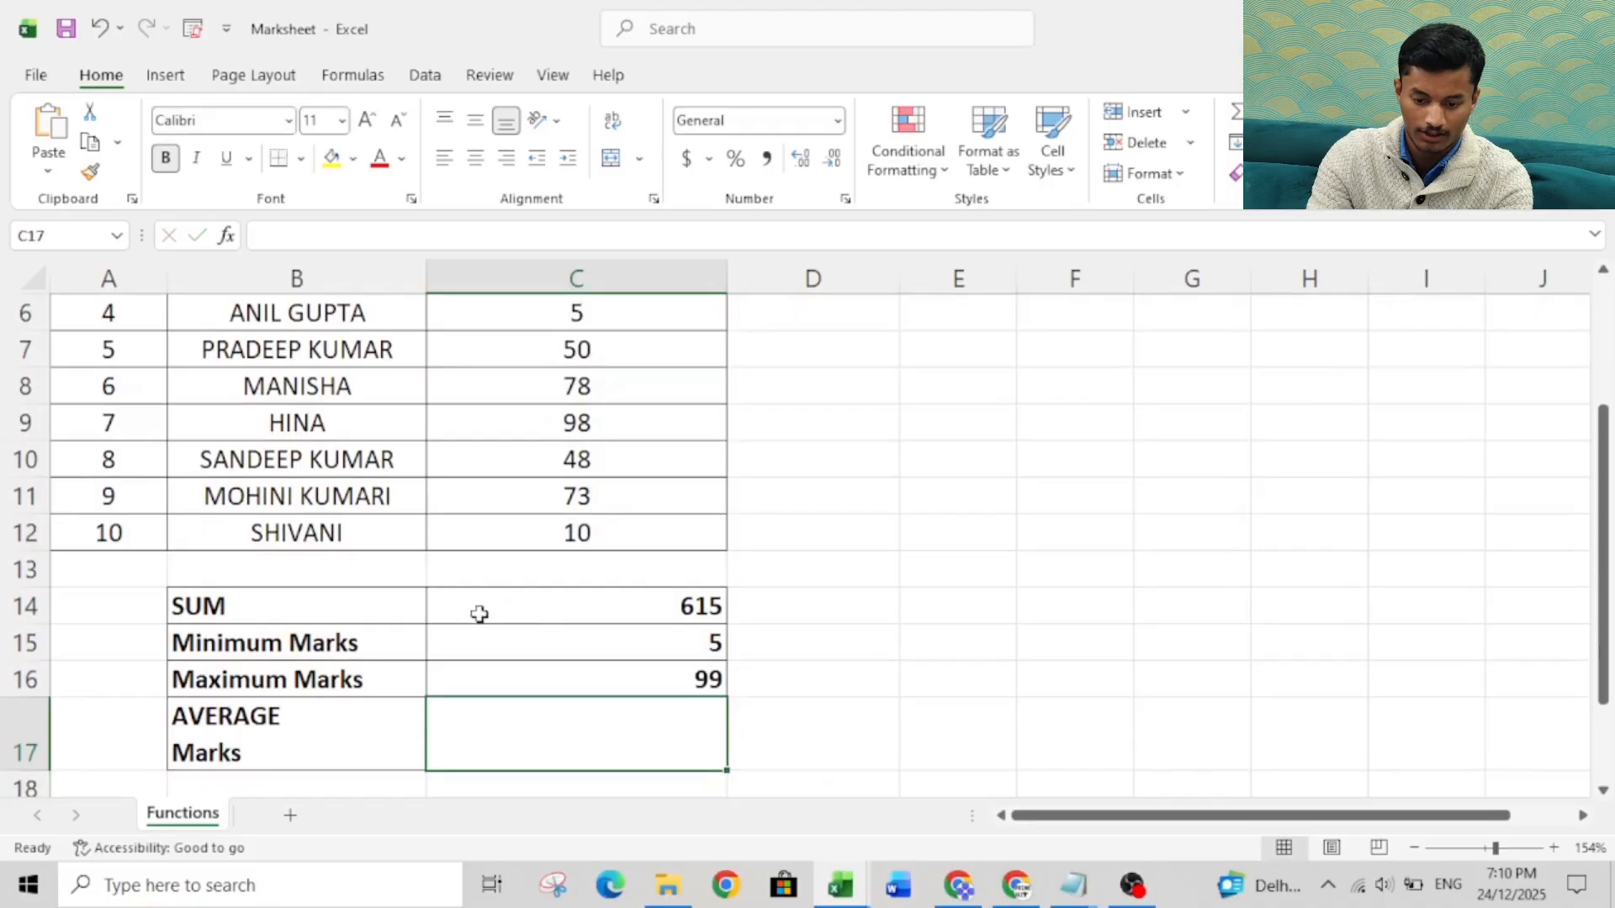
Change the marks of roll number 7 in cell C9 to 100 and go to the AVERAGE Marks result cell C17.
left_click(589, 675)
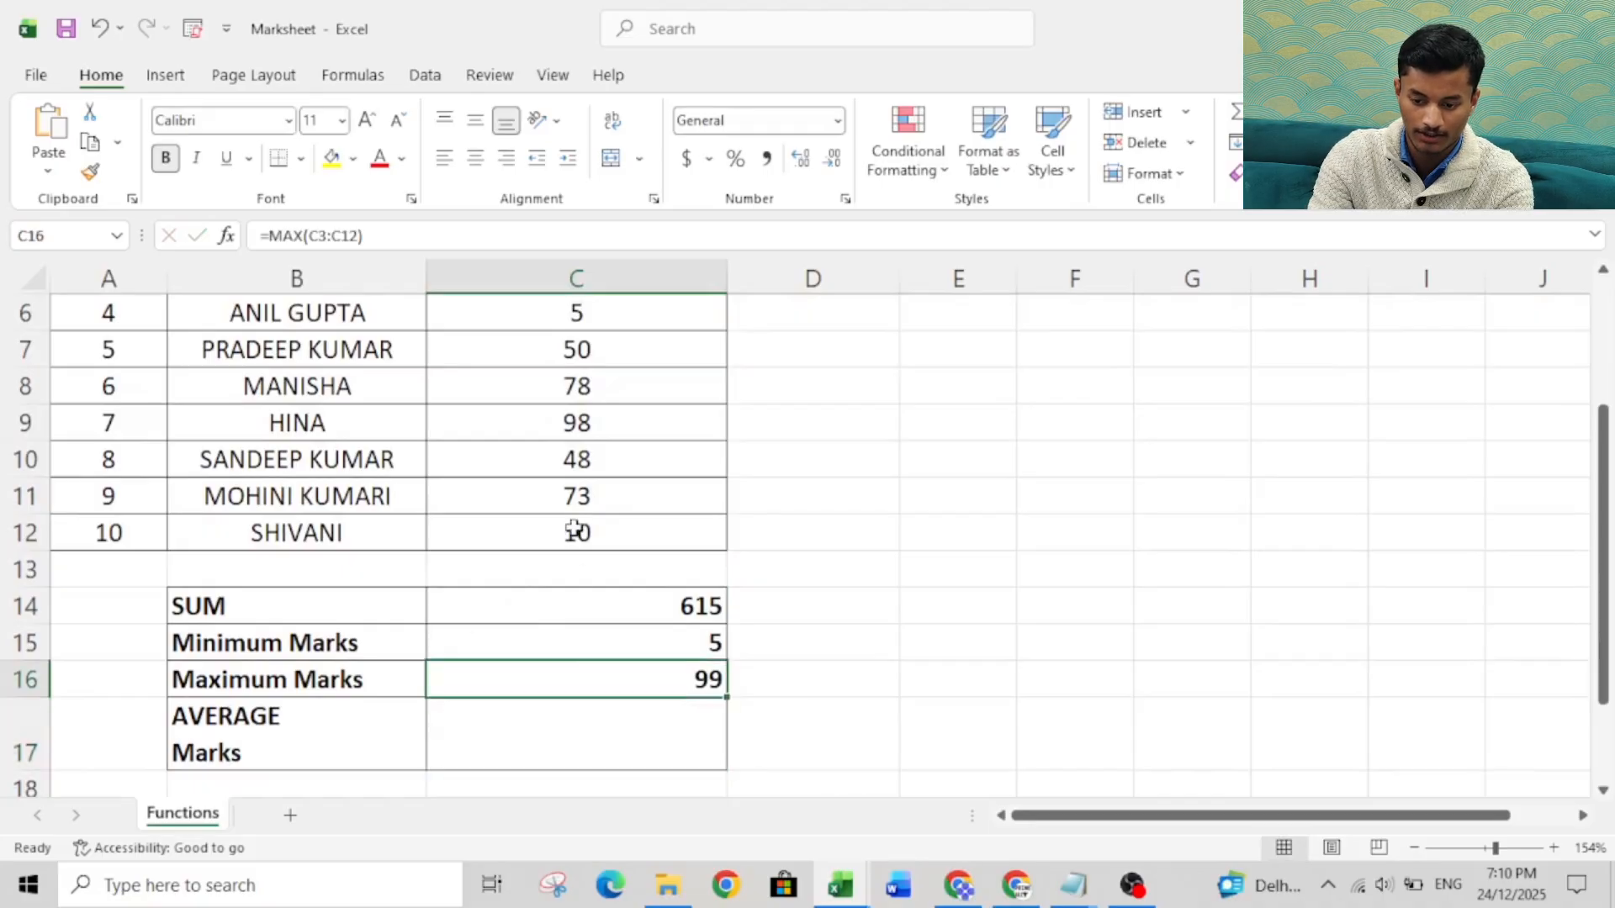
left_click(561, 425)
type("100")
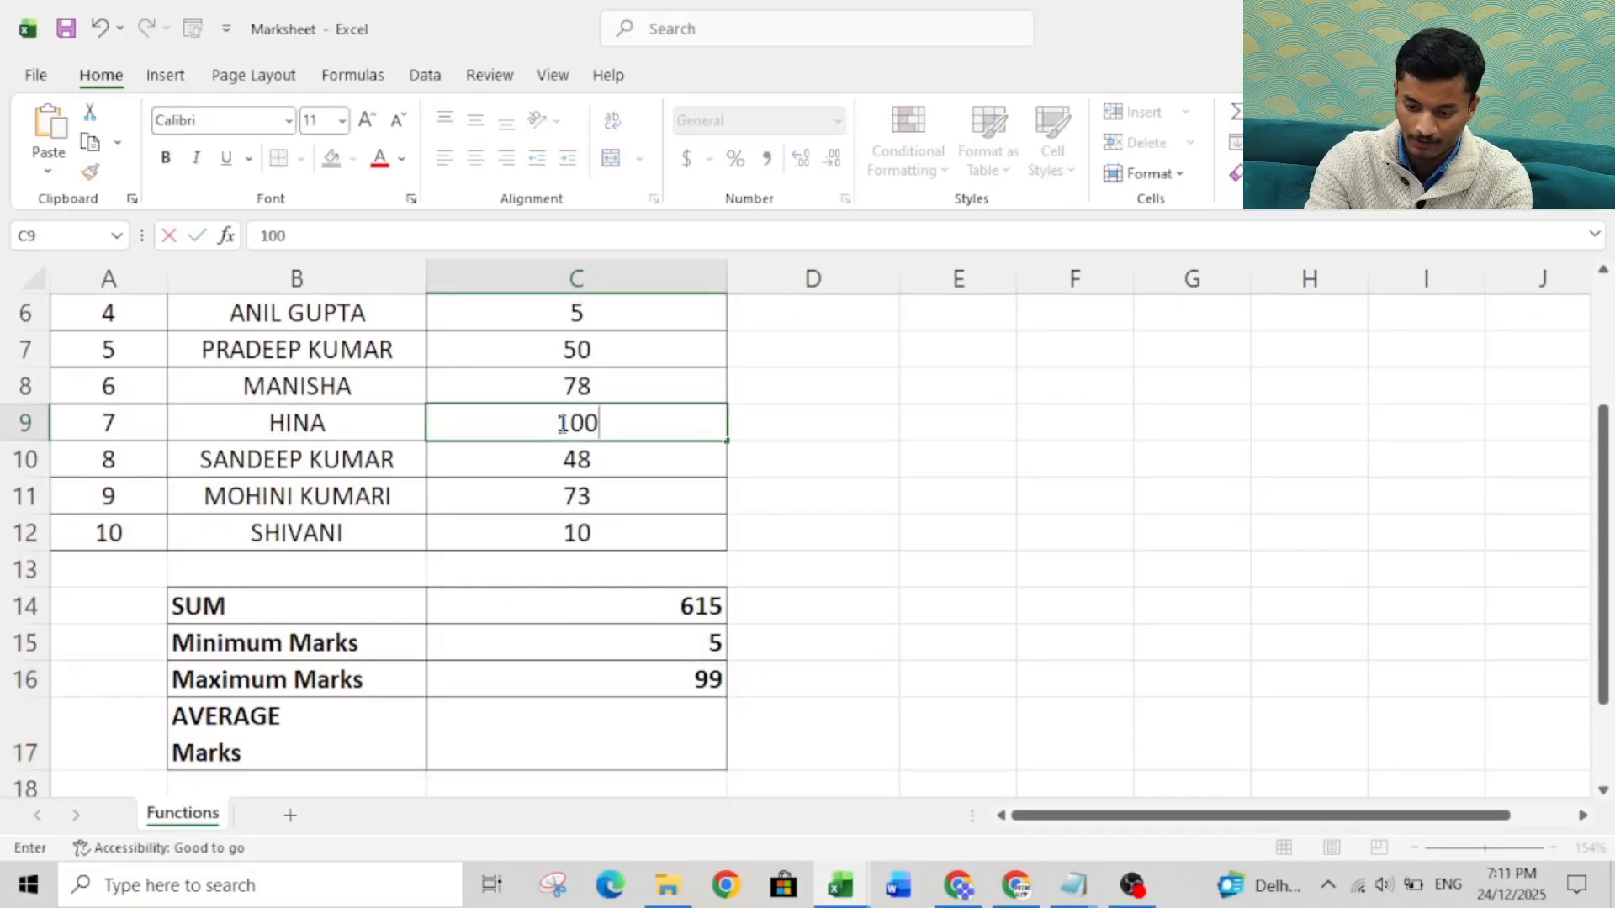
key("Return")
key("Return")
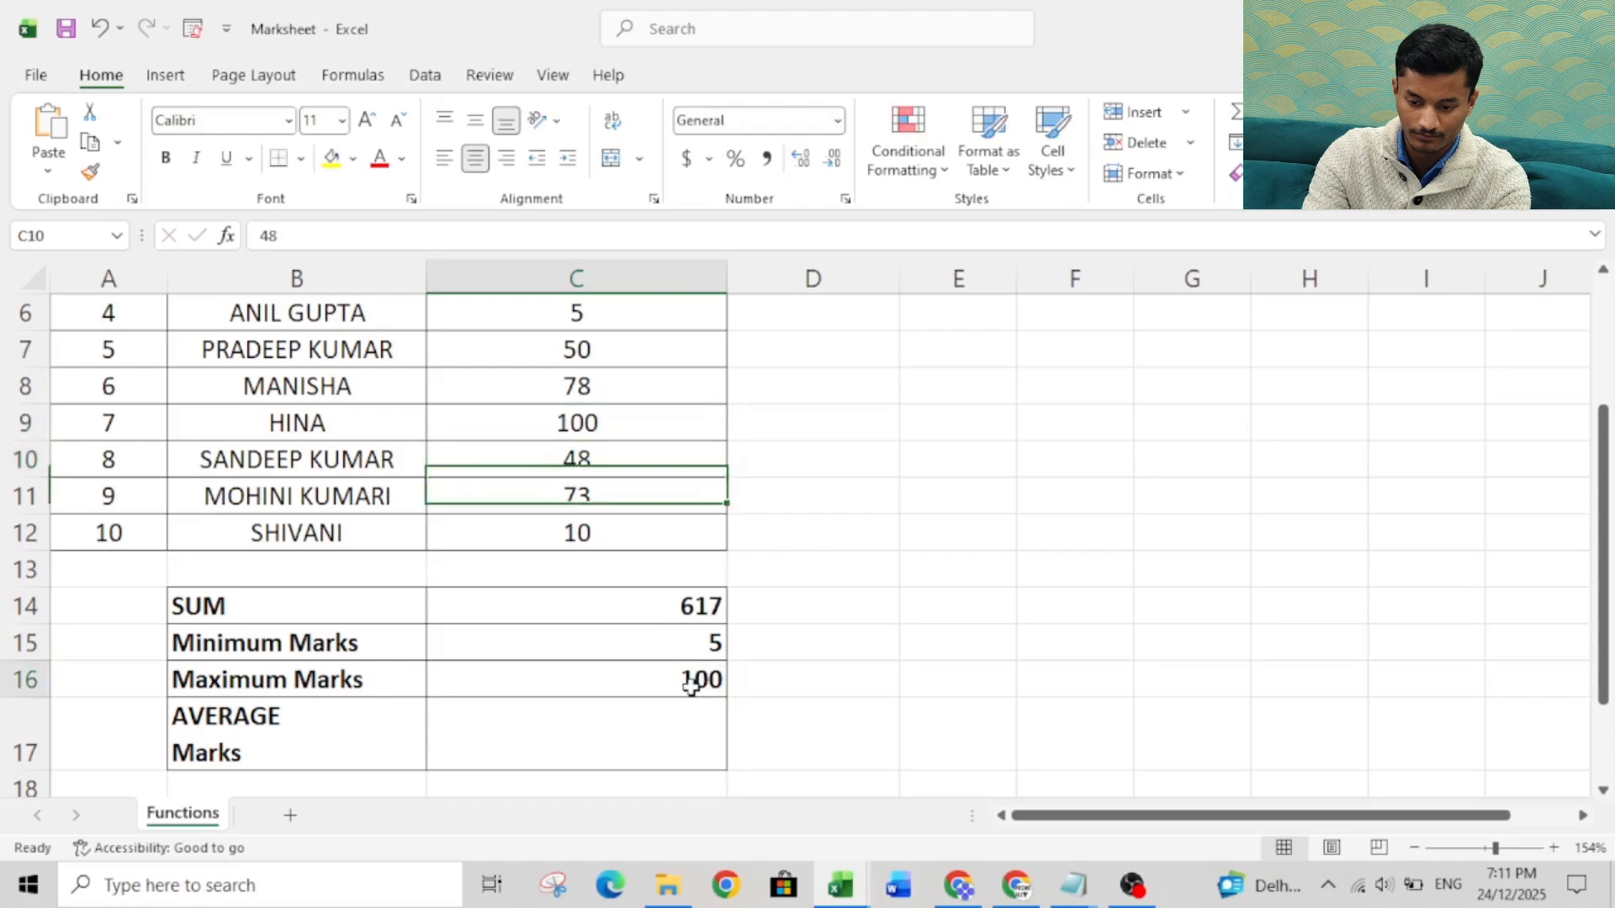
left_click(559, 692)
left_click(441, 733)
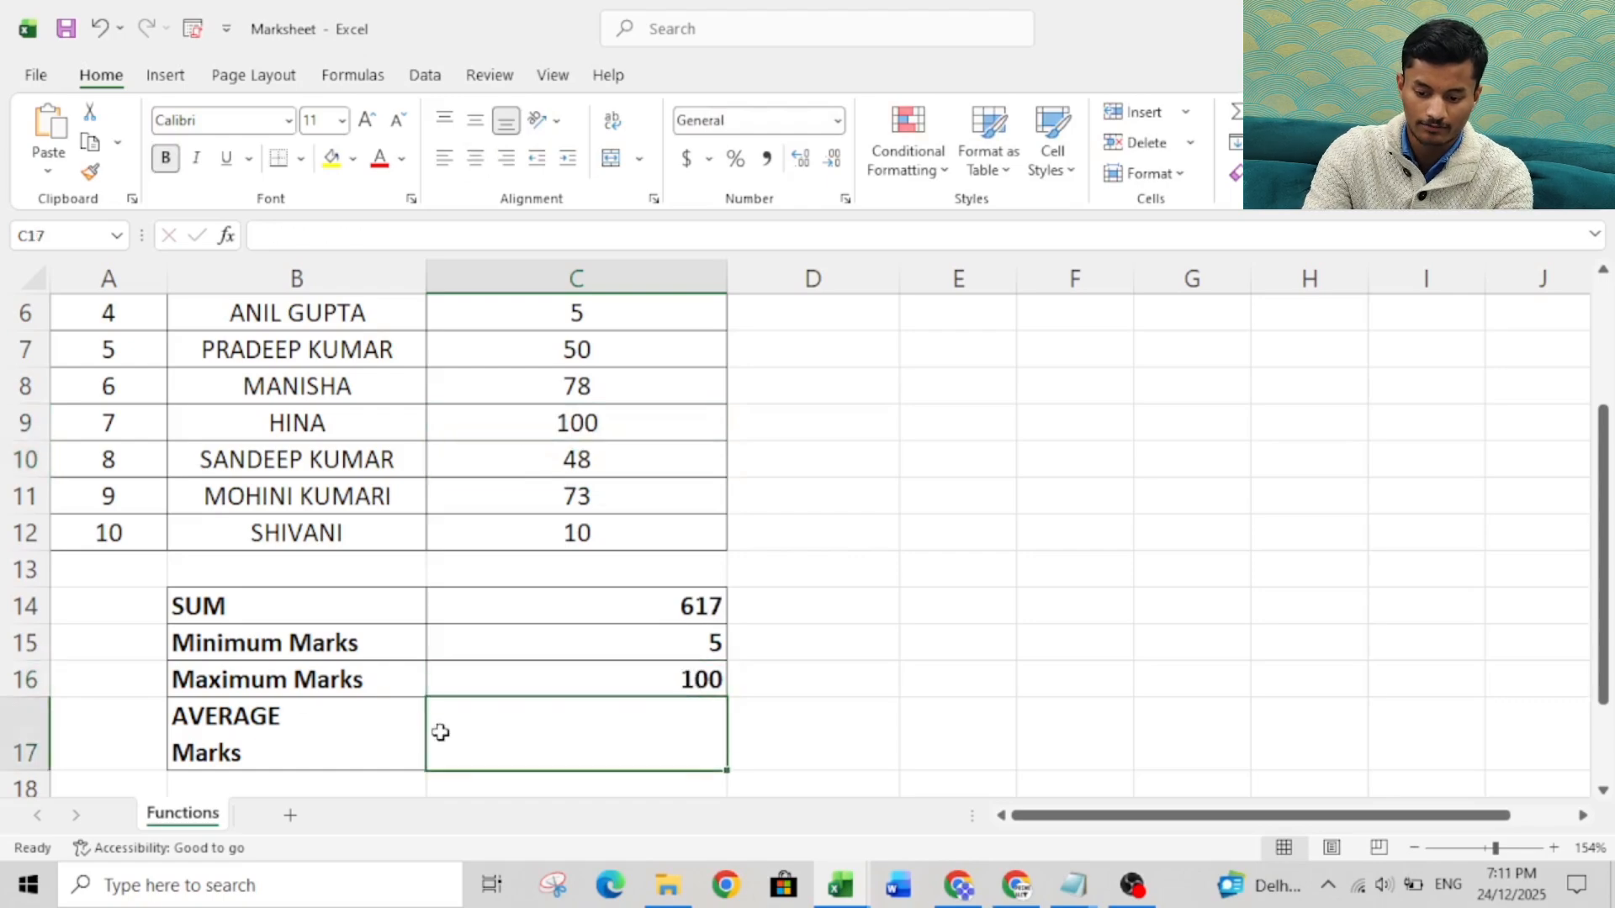